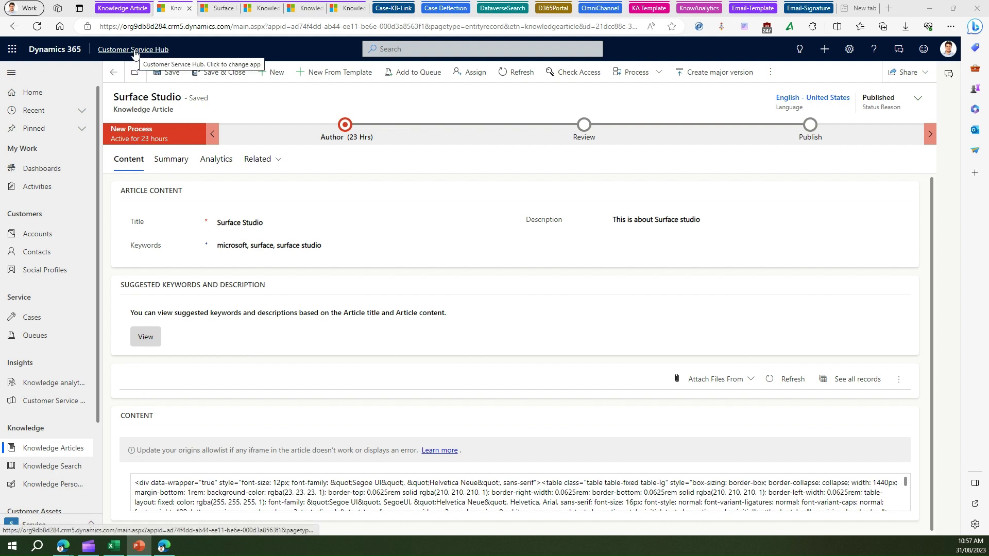
Step: Open the knowledge articles list, and select and copy the whole tech specs table from the Surface Earbuds product page
left_click(46, 450)
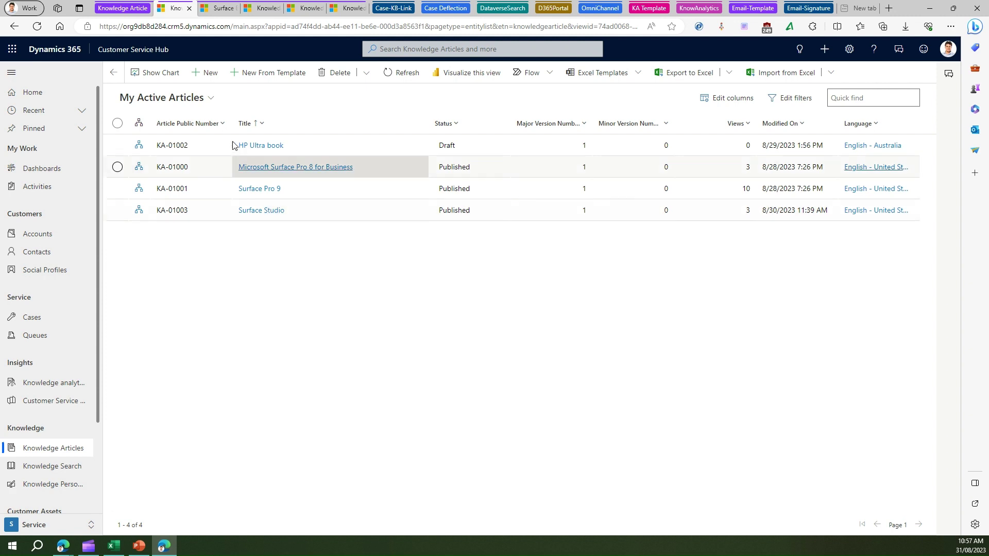
left_click(217, 10)
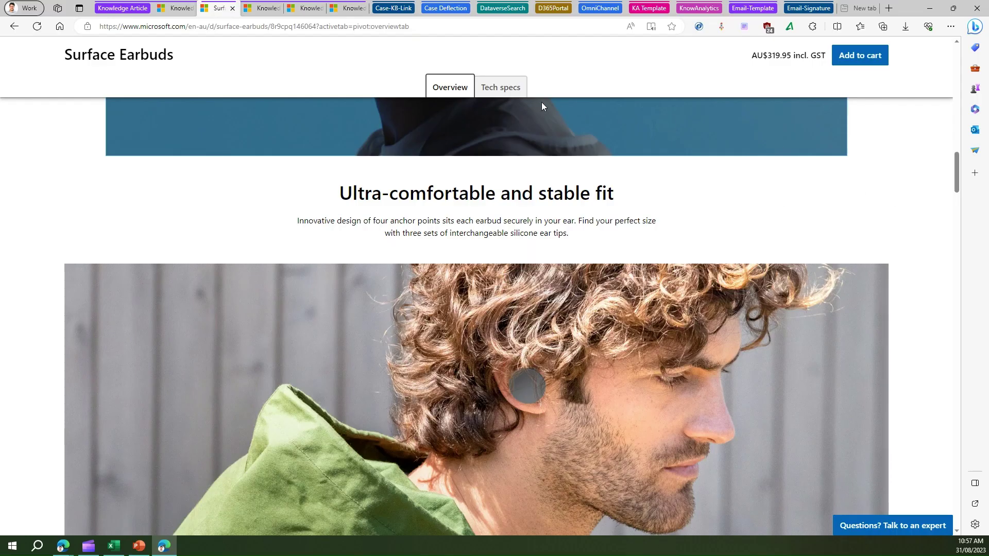
left_click_drag(957, 177, 967, 261)
scroll(968, 260, "up", 10)
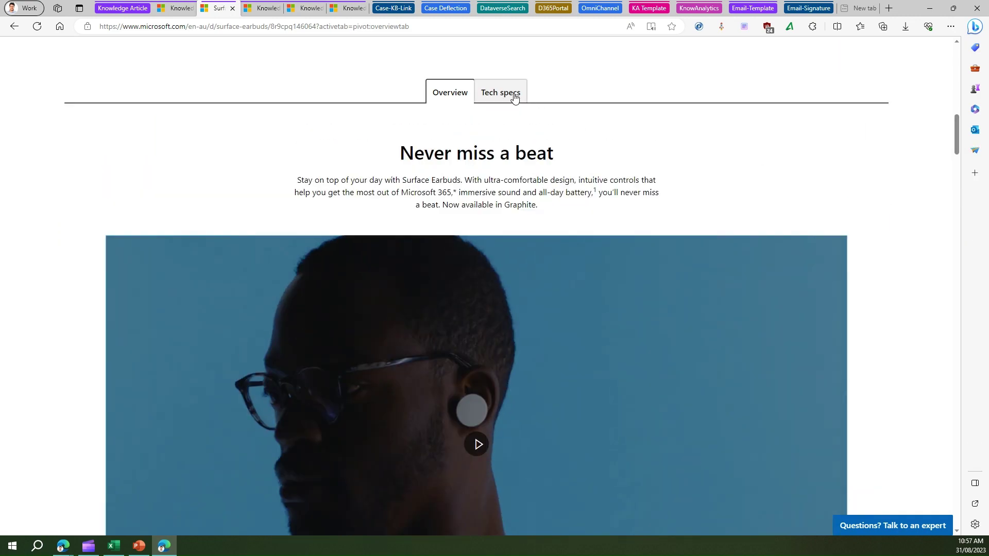
left_click(507, 95)
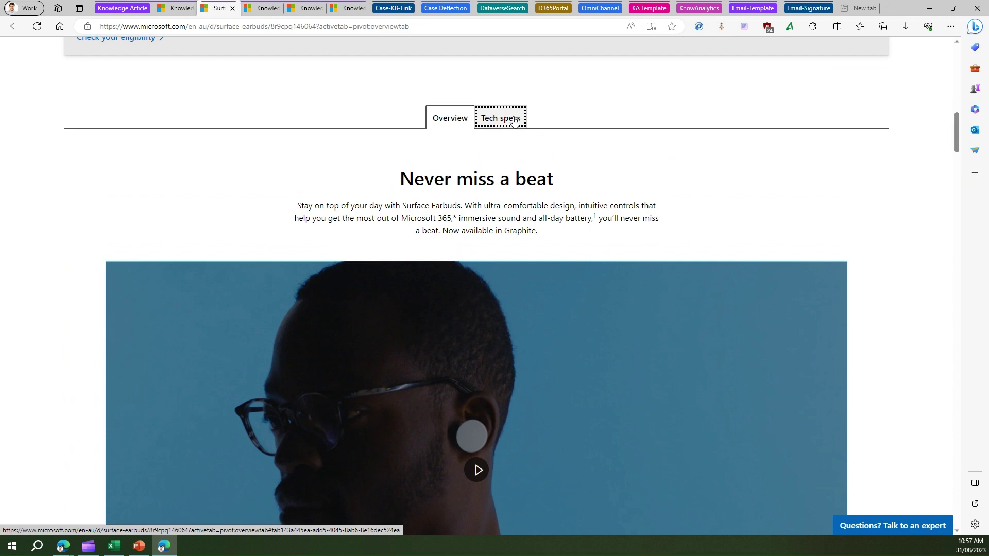
left_click(511, 119)
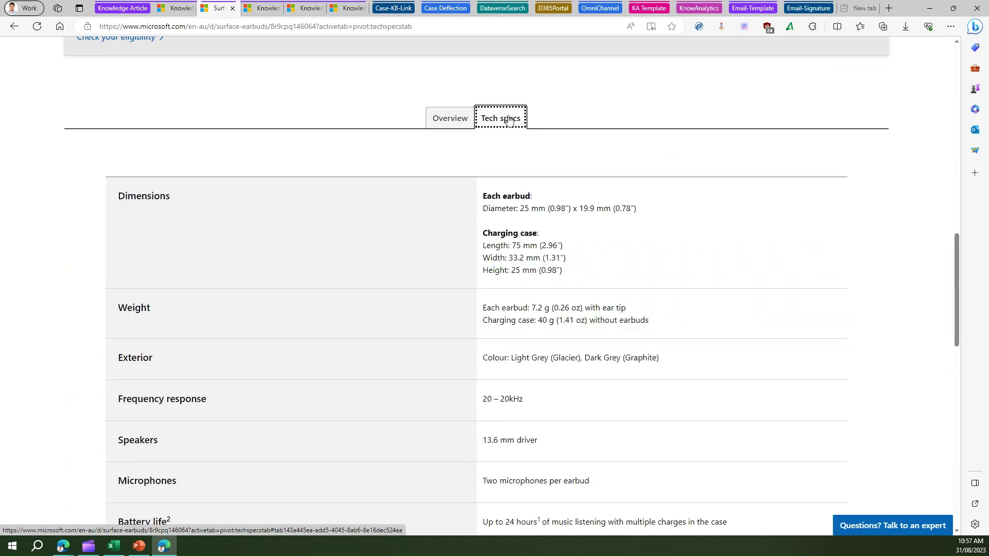
left_click_drag(104, 156, 637, 283)
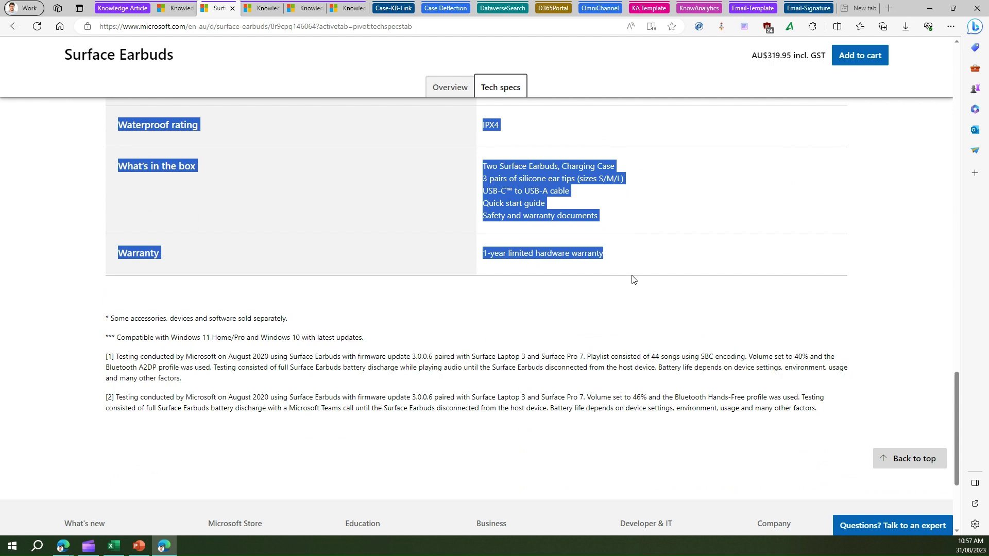
Step: Create a knowledge article titled "Surface Ear Buds", description "This article is about Surface earbuds", keywords "surface, surface ear buds, surface accessory, surface audio"
left_click(175, 9)
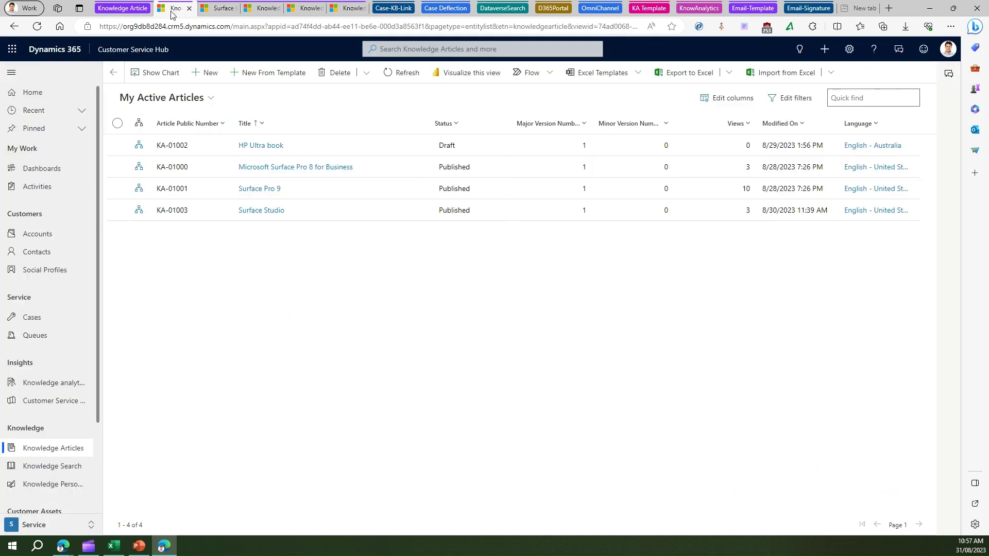
left_click(205, 73)
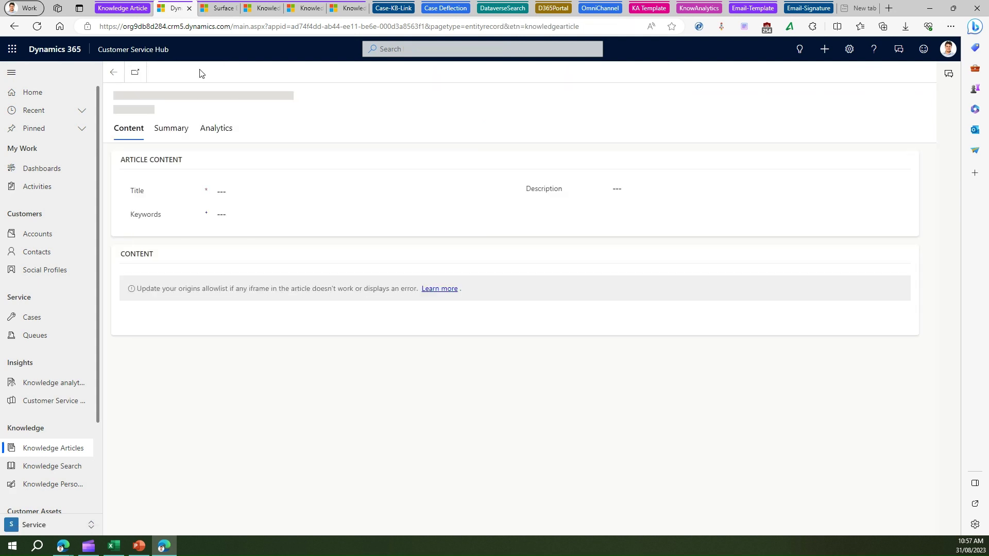
left_click(225, 229)
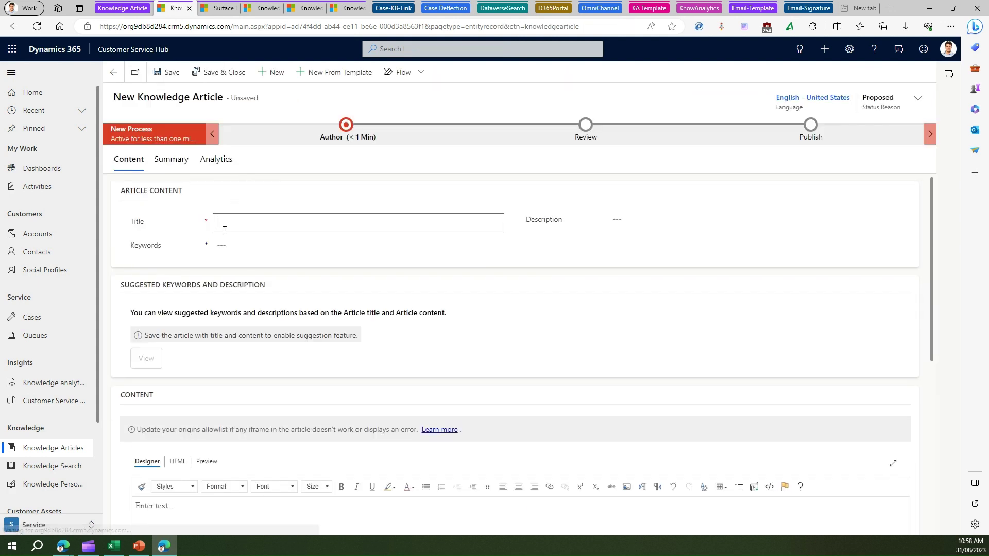
type("Surface Ear Buds")
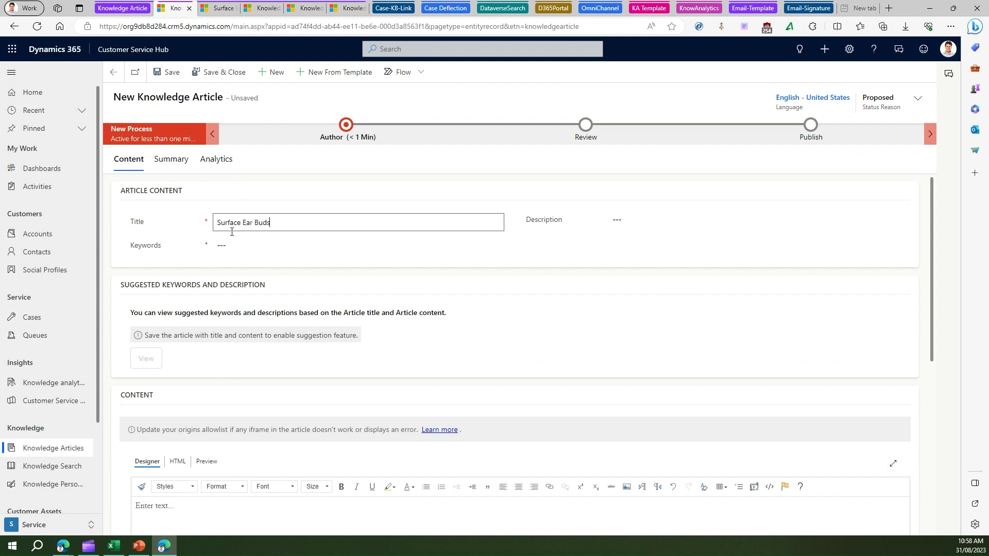
left_click(628, 221)
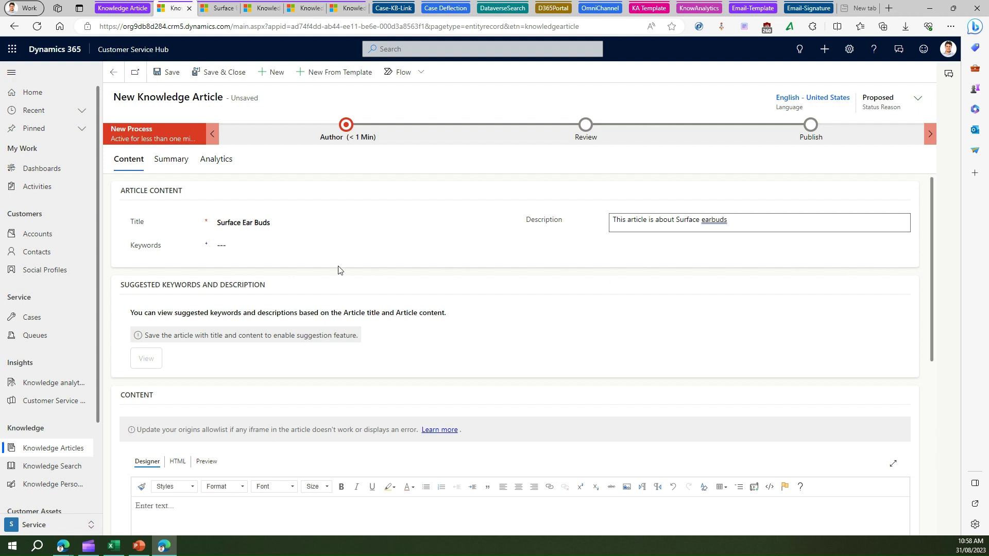
left_click(224, 246)
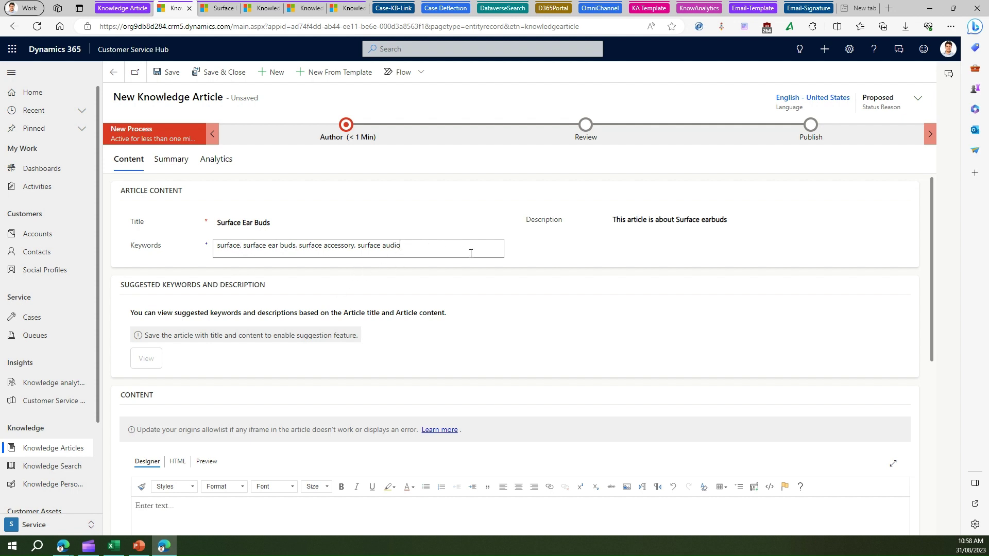
Step: Paste the copied tech specs table into the article's content body, leaving blank lines above it
left_click_drag(933, 277, 932, 378)
left_click(178, 318)
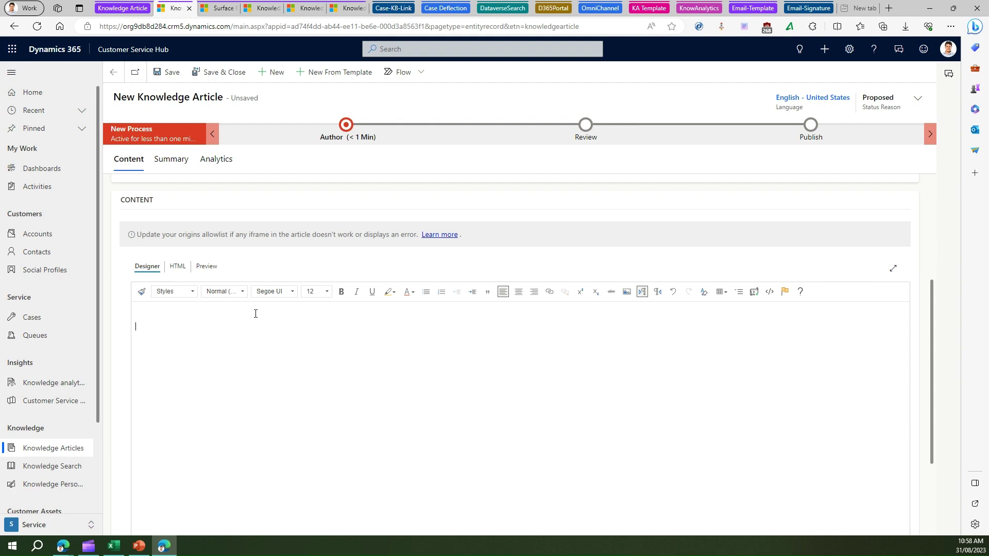
key("ctrl+v")
scroll(353, 363, "up", 10)
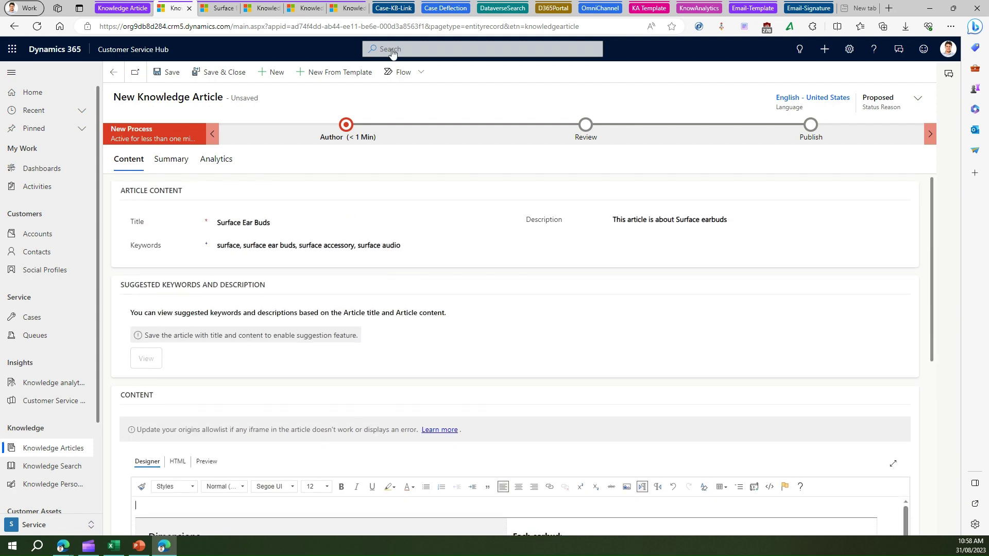
Step: Copy the Surface Earbuds heading and introductory text from the product page and paste them above the specs table in the article content
left_click(221, 7)
scroll(383, 241, "up", 6)
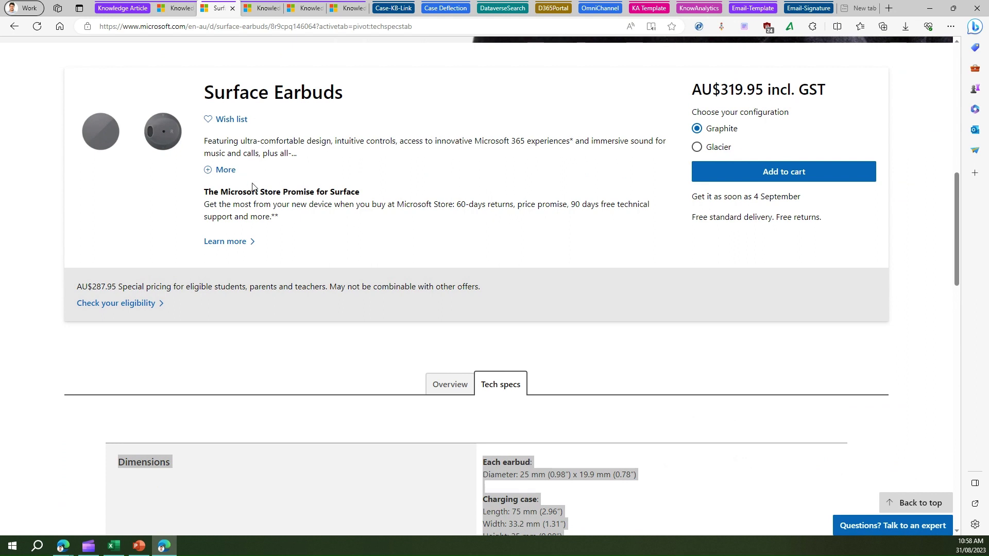
left_click_drag(204, 91, 285, 227)
key("ctrl+c")
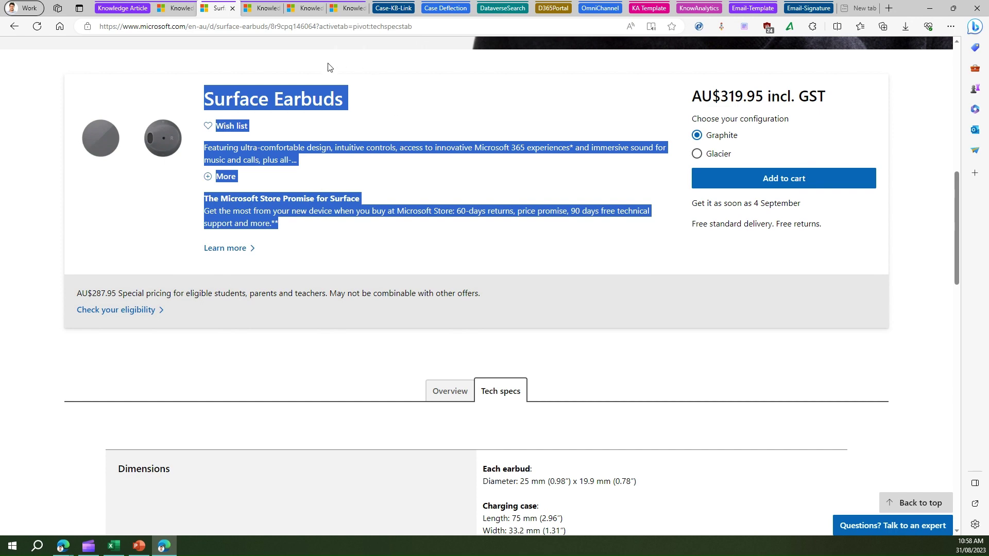
left_click(173, 9)
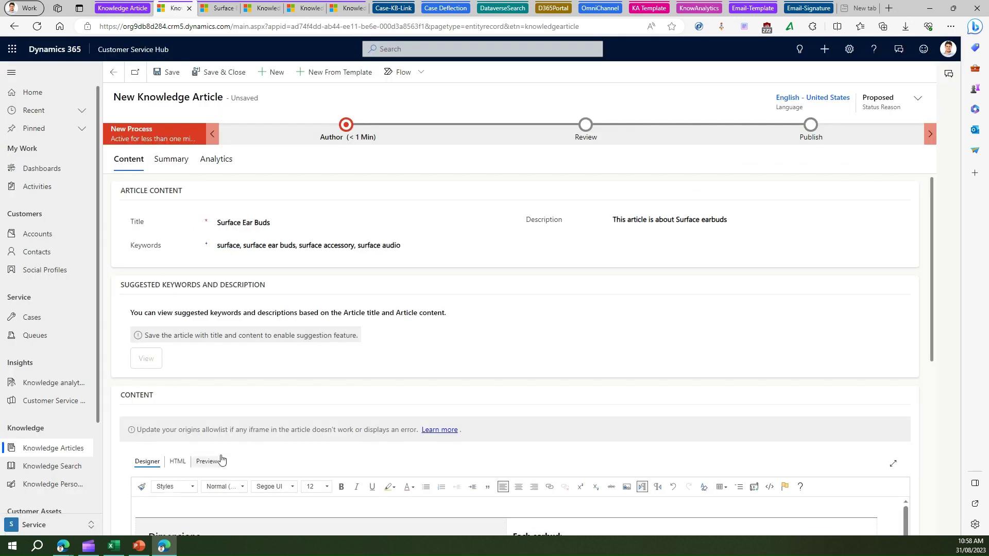
scroll(209, 307, "down", 6)
scroll(179, 189, "up", 6)
left_click(219, 498)
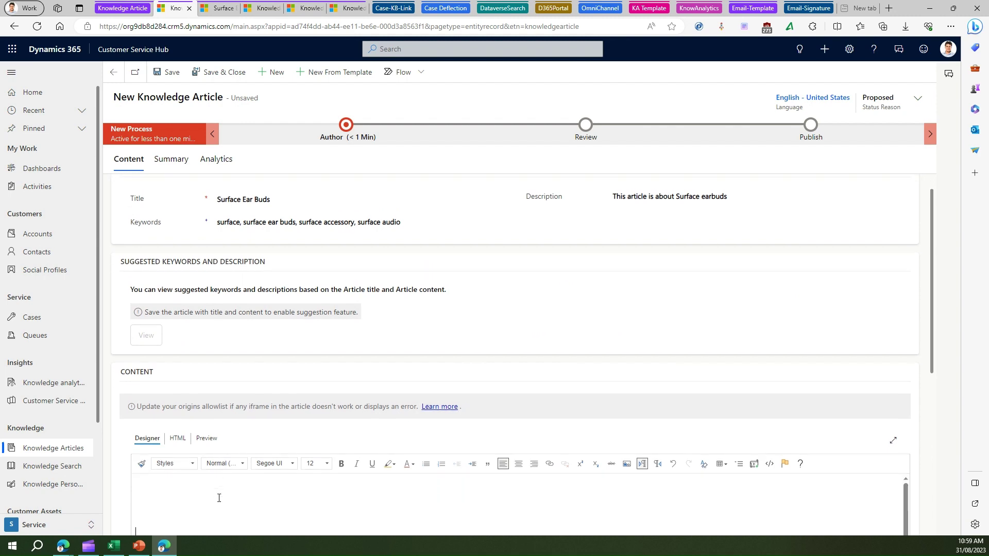
key("ctrl+v")
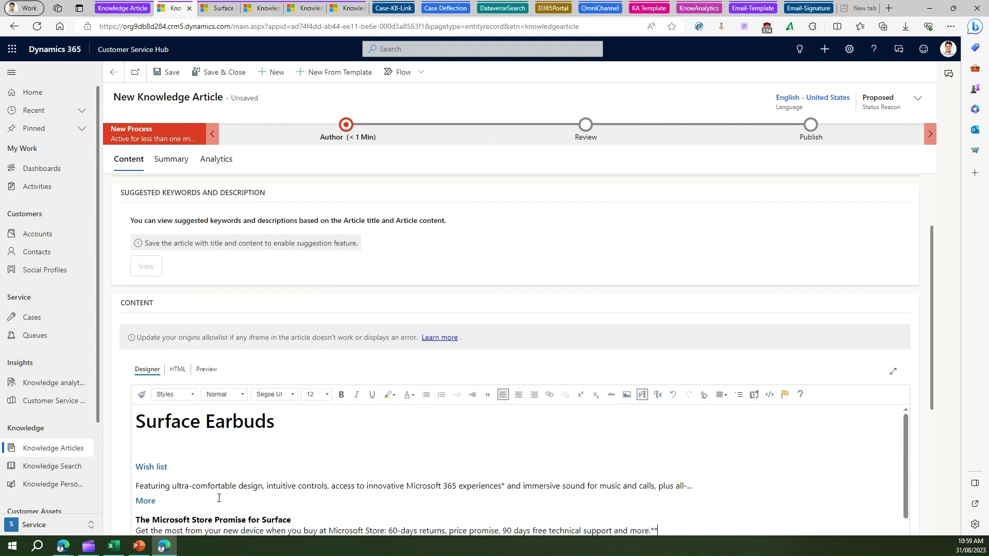
Step: Copy the earbuds picture from the product page, paste it beneath the Surface Earbuds heading in the article content, and save the article
left_click(217, 18)
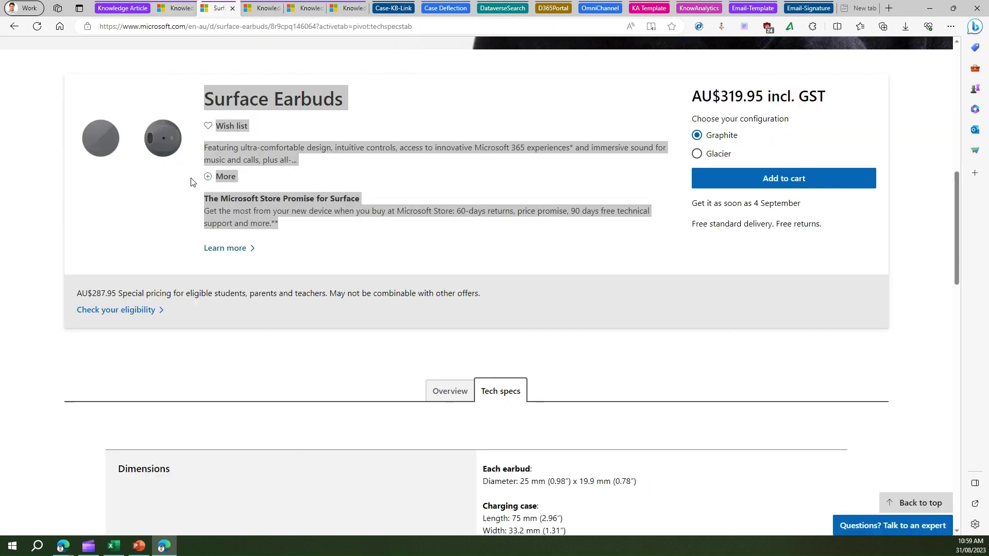
left_click(405, 96)
scroll(405, 113, "up", 4)
scroll(427, 230, "down", 2)
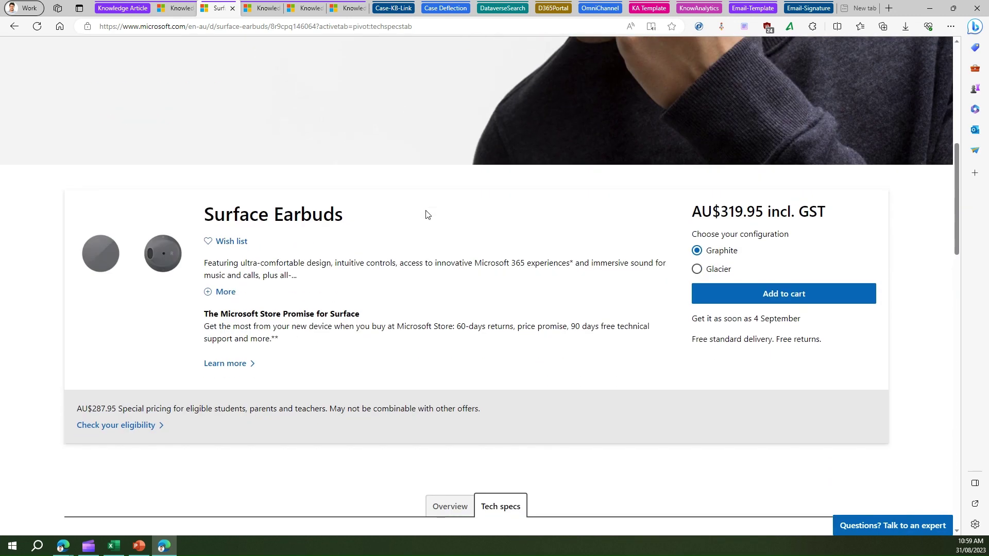
mouse_move(155, 253)
left_mouse_down()
mouse_move(150, 269)
mouse_move(153, 255)
left_mouse_up()
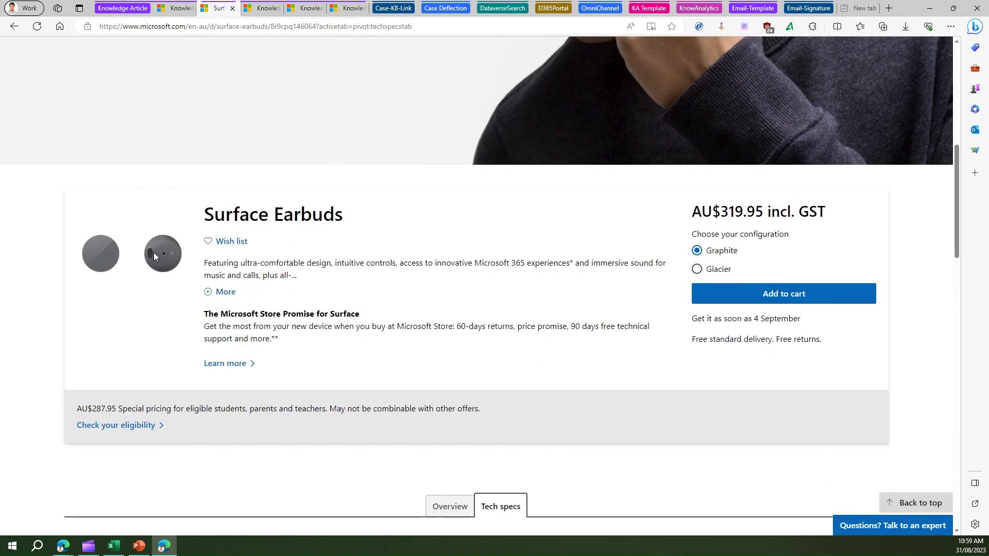
right_click(158, 251)
left_click(191, 294)
left_click(174, 10)
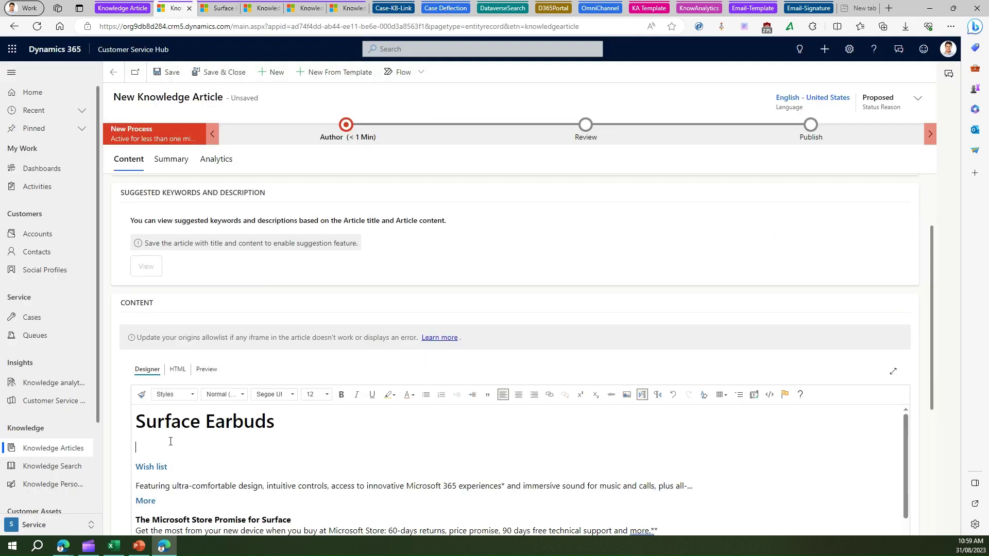
key("ctrl+v")
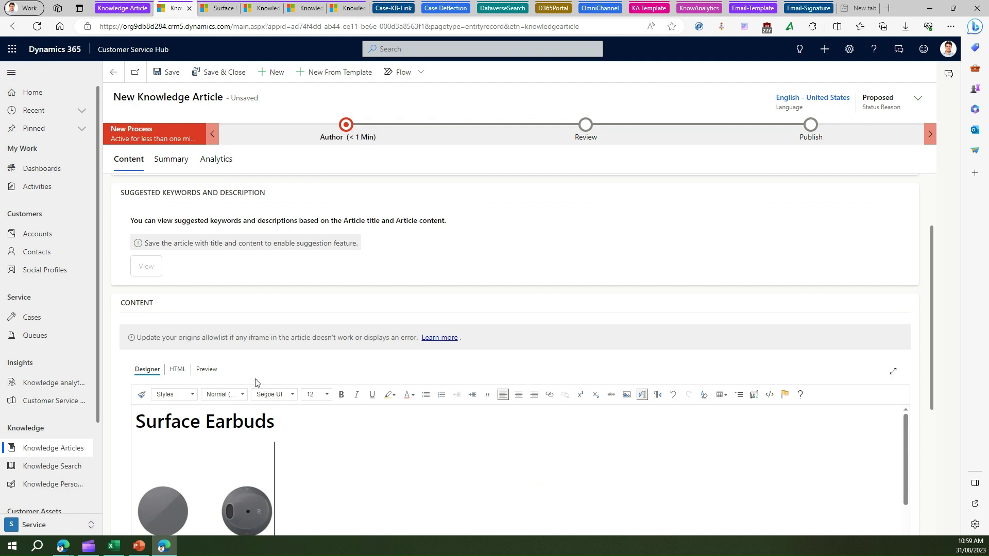
left_click_drag(930, 279, 938, 424)
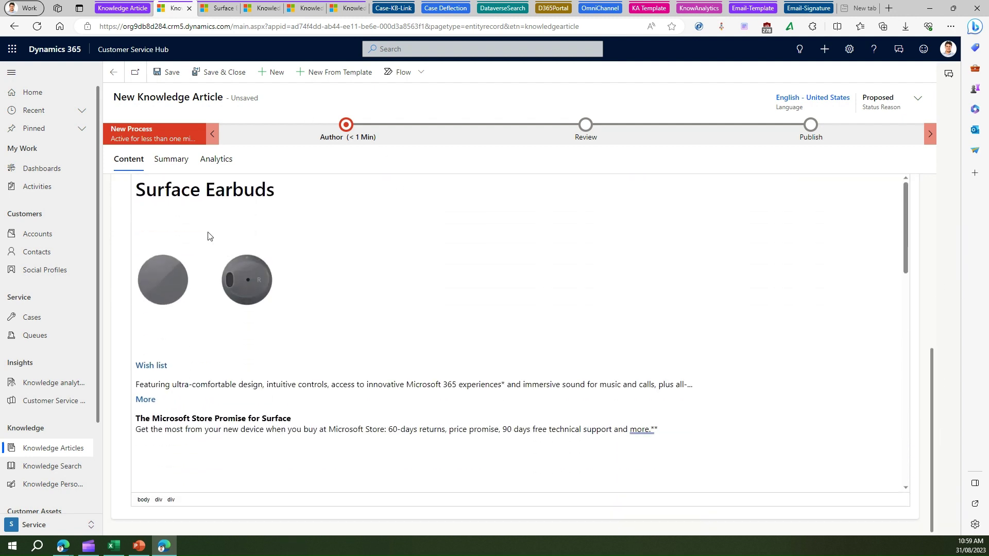
left_click(166, 74)
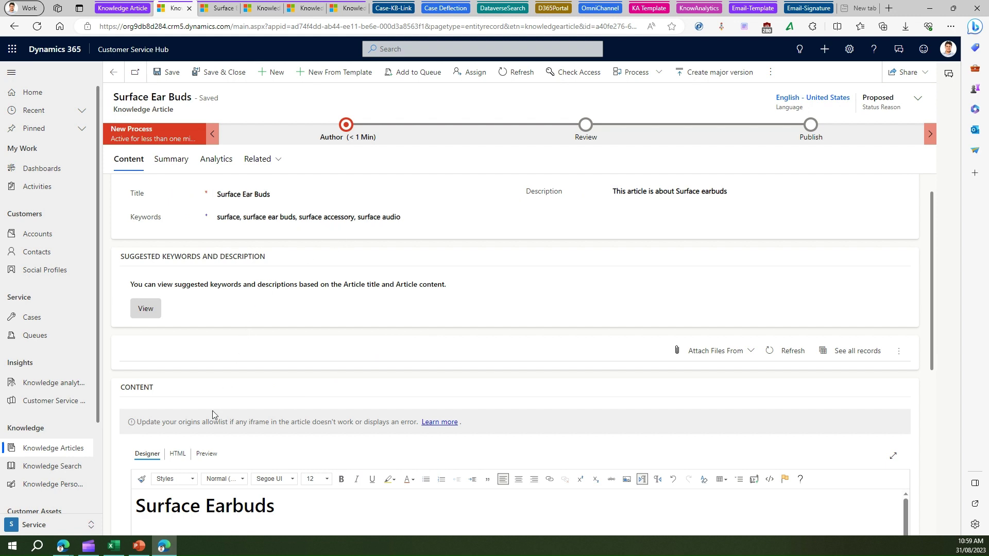
Step: Examine the HTML source of the article content and return to the designer view
left_click_drag(932, 321, 941, 400)
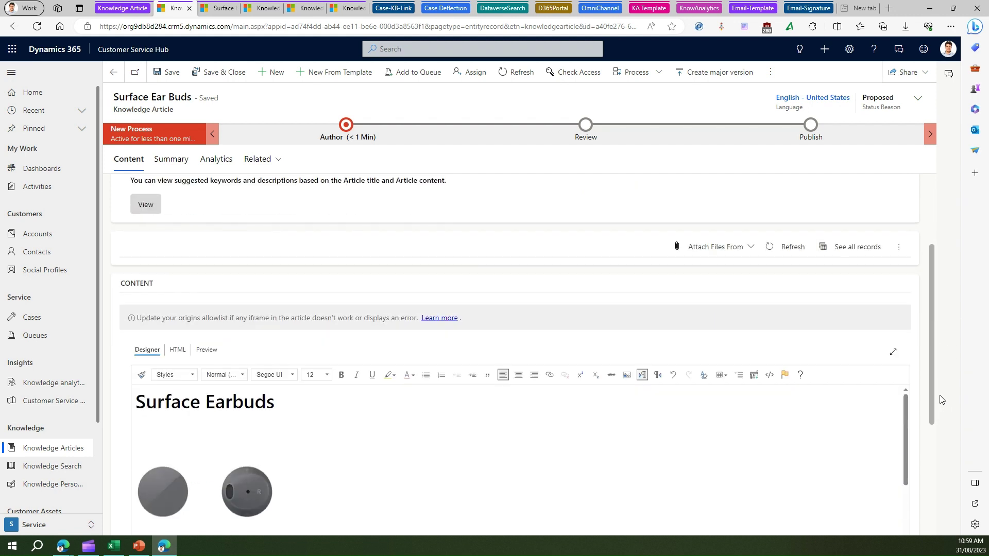
scroll(922, 412, "down", 3)
left_click(178, 245)
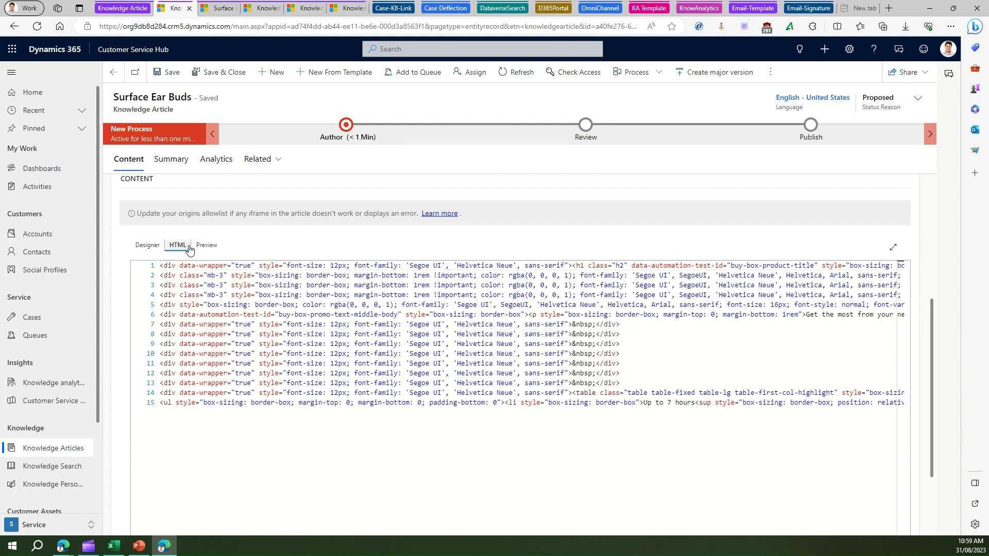
left_click(147, 245)
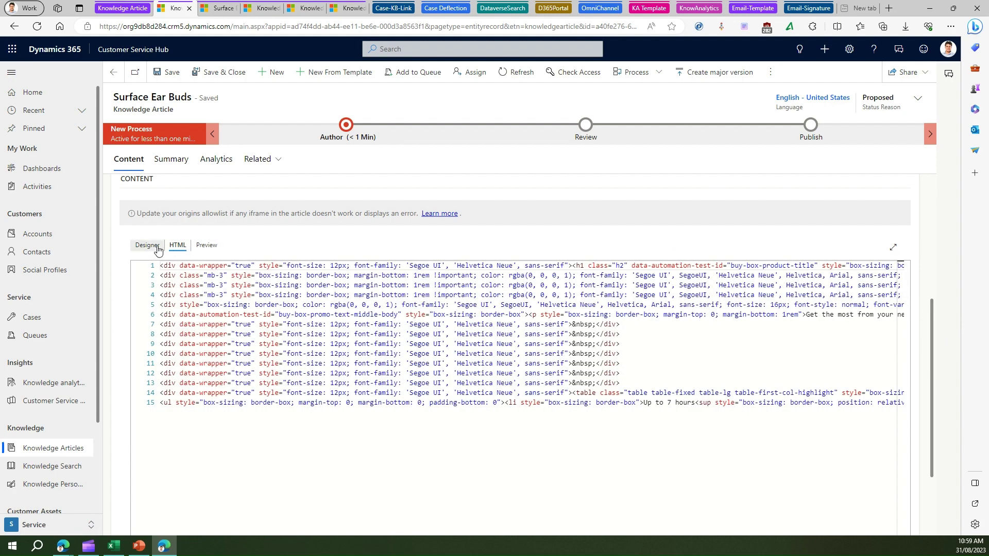
Step: In the content heading, colour the word "Surface" green (2ECC71) and underline the word "Earbuds"
double_click(176, 298)
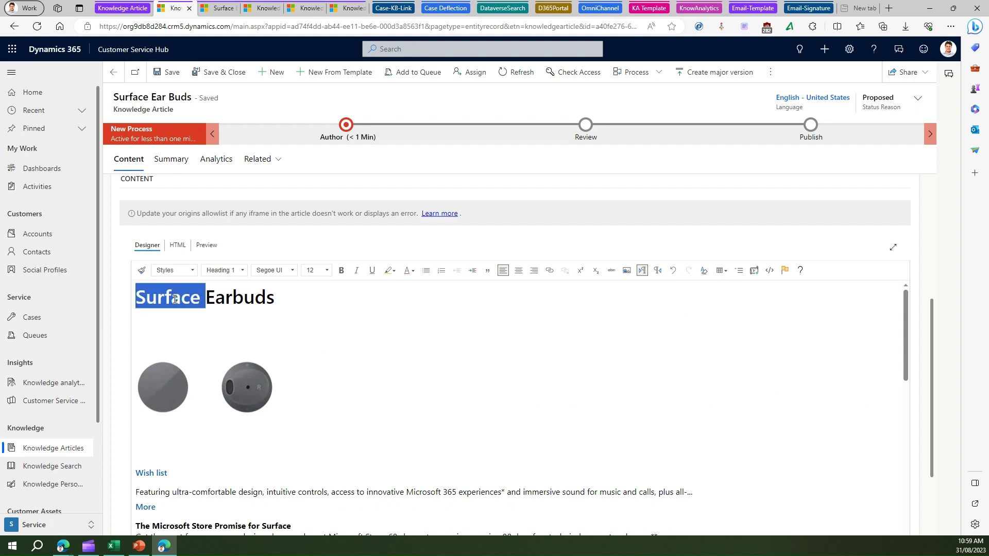
left_click(414, 272)
left_click(461, 319)
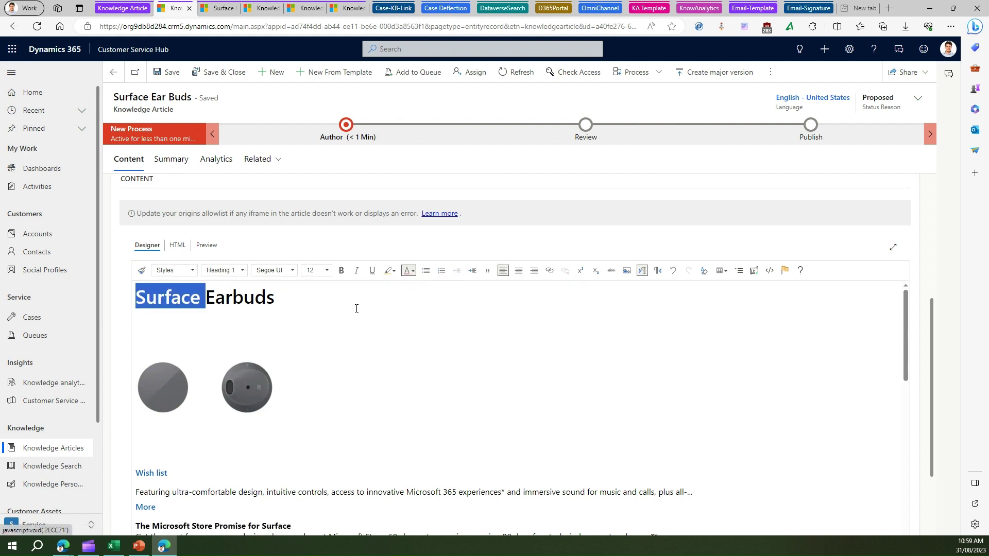
left_click(278, 314)
double_click(251, 302)
left_click(372, 271)
left_click(317, 297)
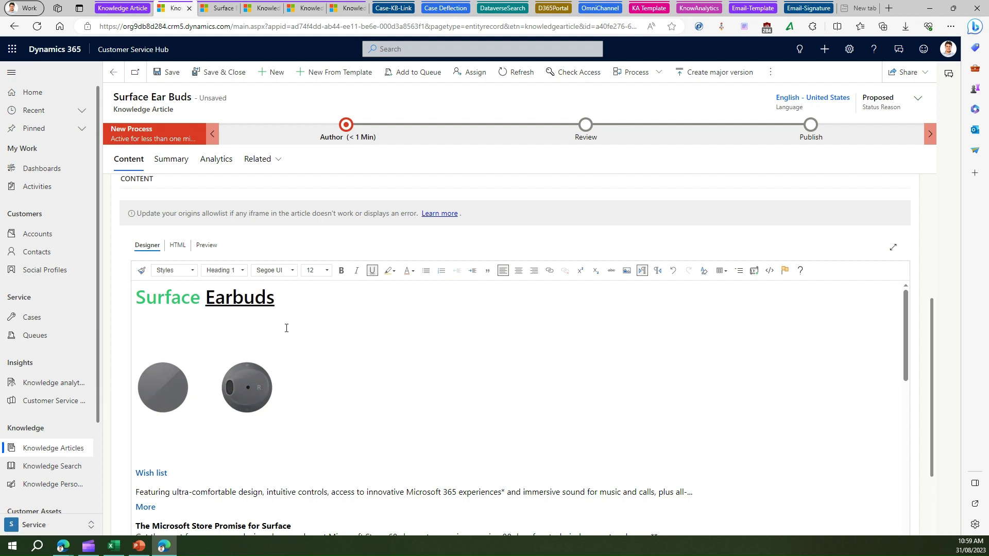
Step: Read through the article content down to the specs table and display its preview
scroll(278, 340, "down", 5)
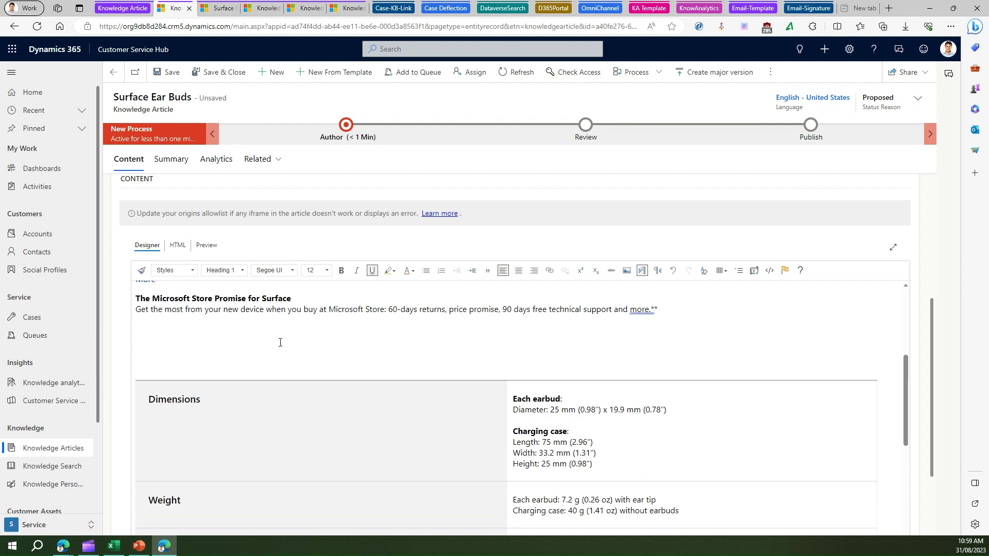
scroll(281, 346, "down", 5)
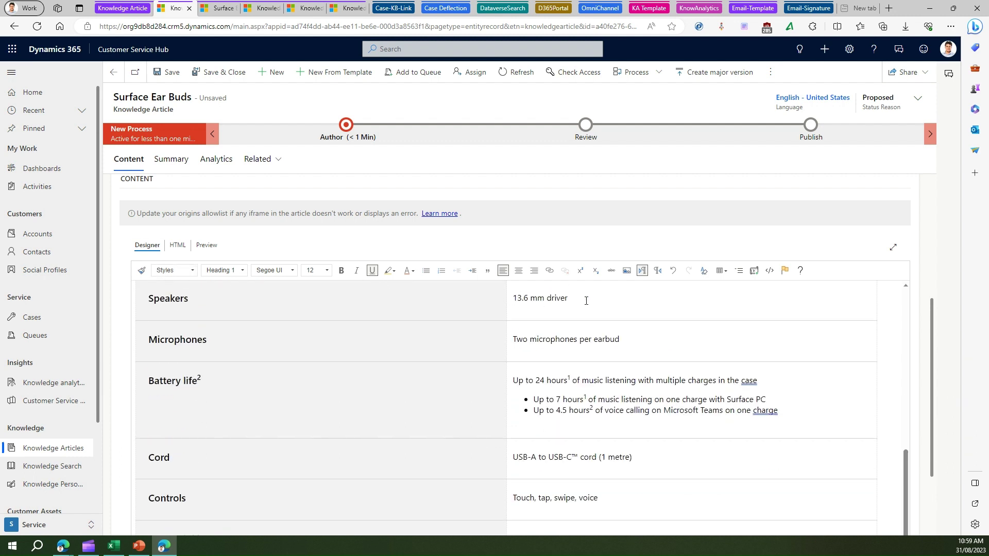
left_click(207, 247)
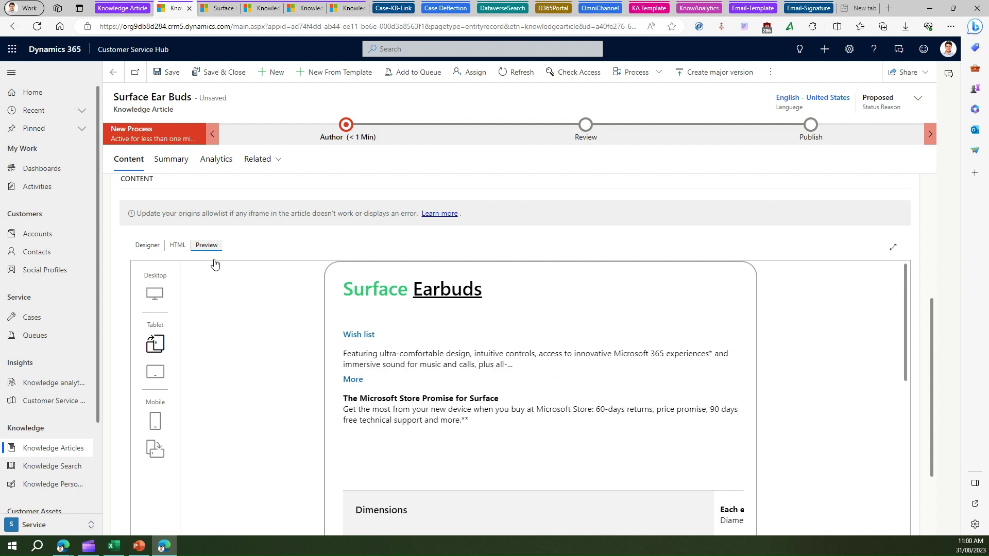
Step: Examine the article preview in the desktop, mobile and tablet layouts, from the specs table back to the heading
left_click_drag(903, 348, 932, 472)
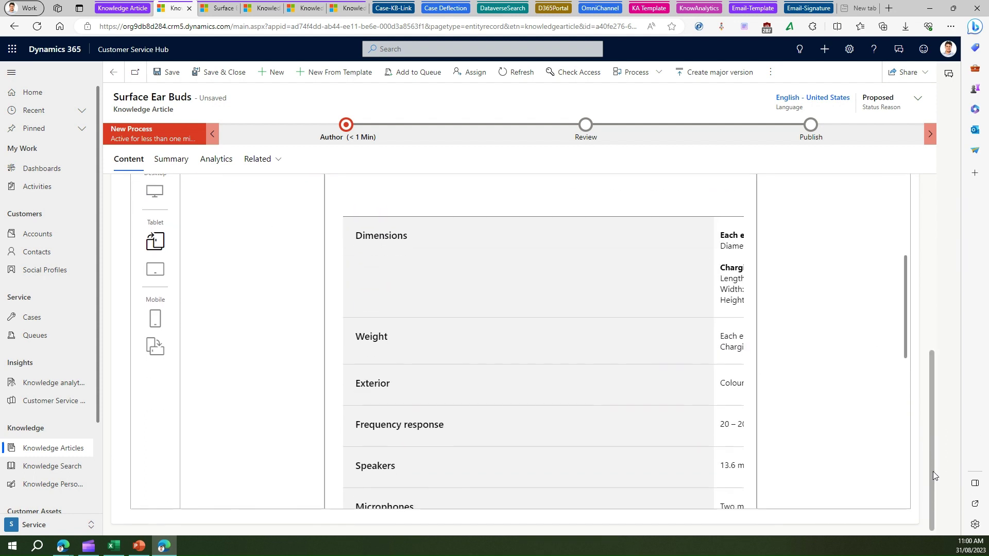
left_click(156, 218)
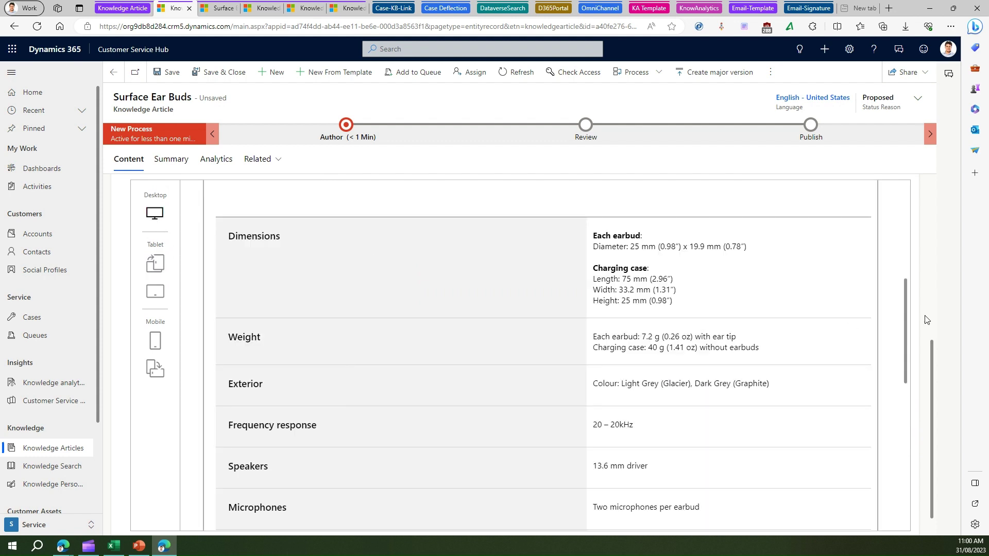
mouse_move(929, 354)
left_mouse_down()
mouse_move(938, 267)
mouse_move(935, 355)
left_mouse_up()
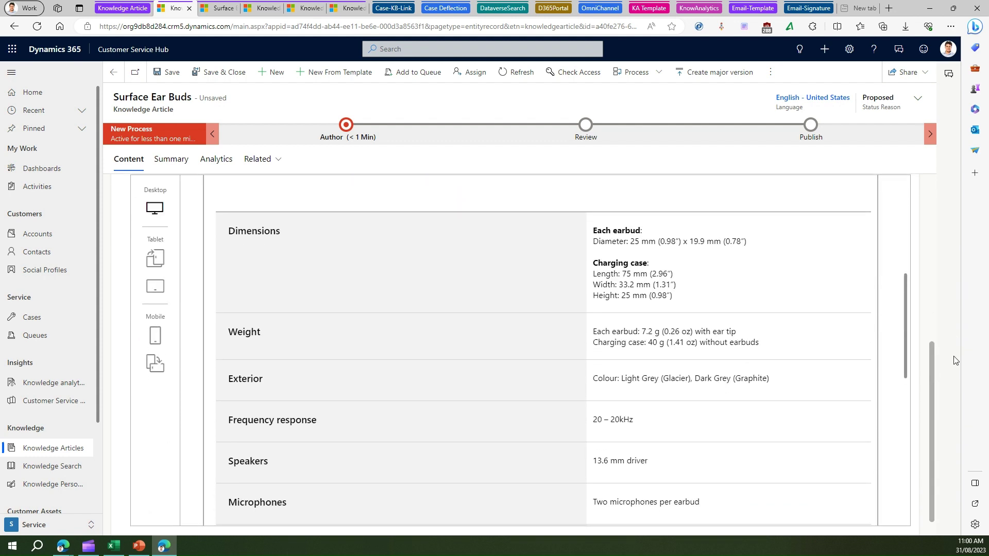
left_click(155, 339)
left_click(154, 365)
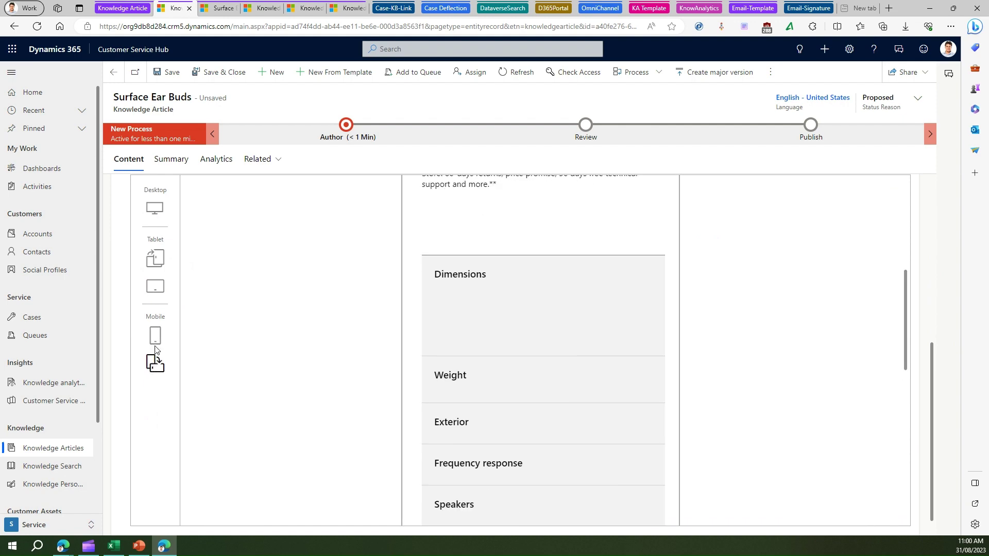
left_click(155, 338)
left_click(155, 287)
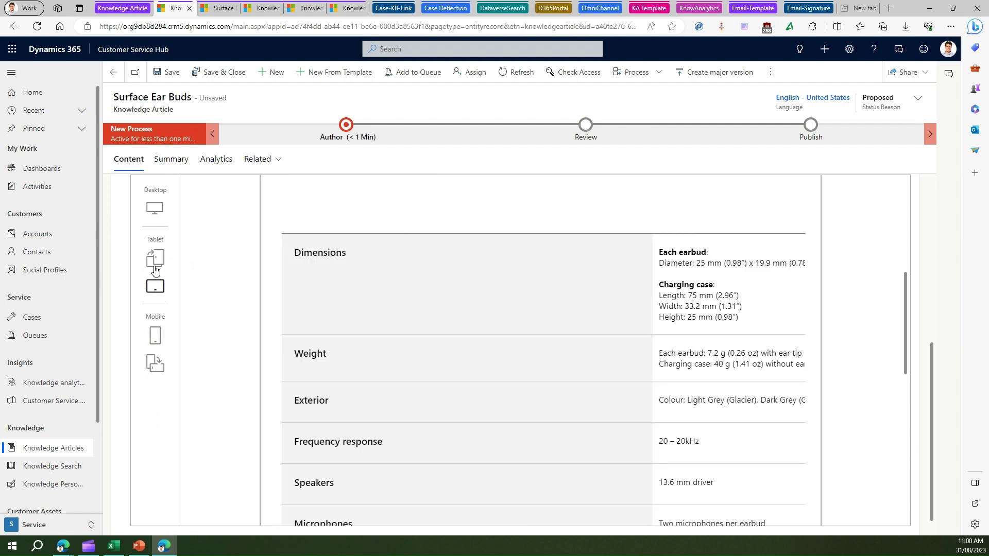
left_click_drag(904, 301, 824, 195)
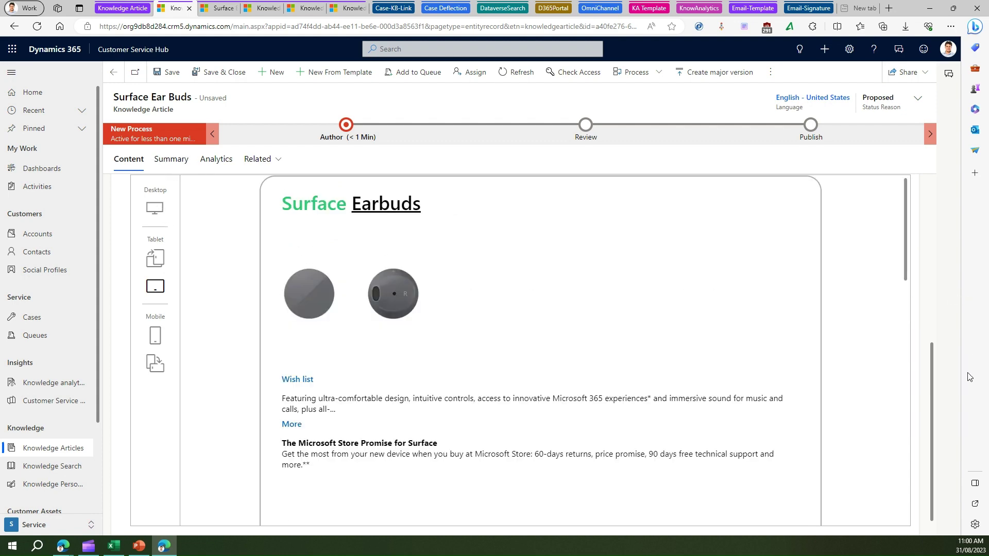
Step: View the suggested keywords and description for the article and dismiss them without applying changes
left_click_drag(933, 379, 933, 214)
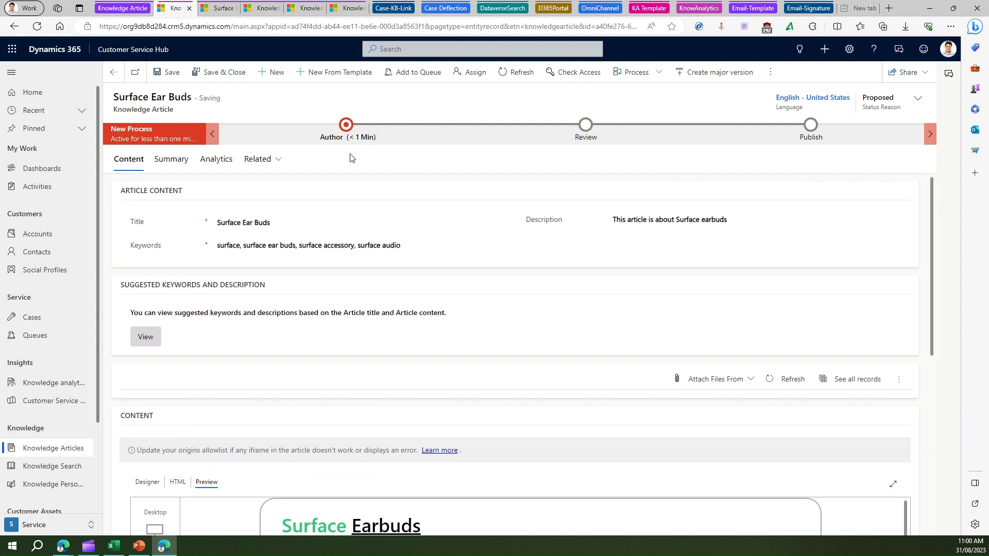
left_click(146, 339)
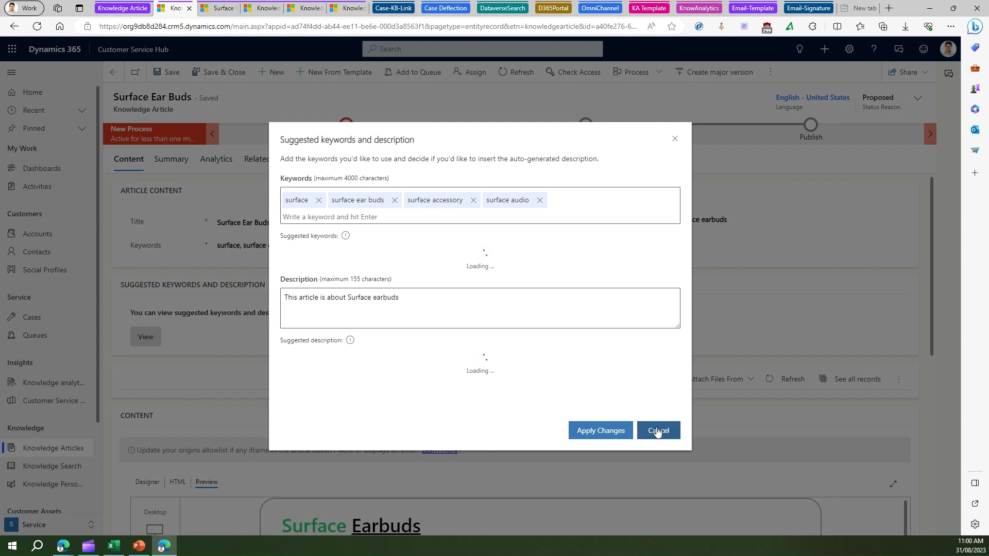
left_click(658, 432)
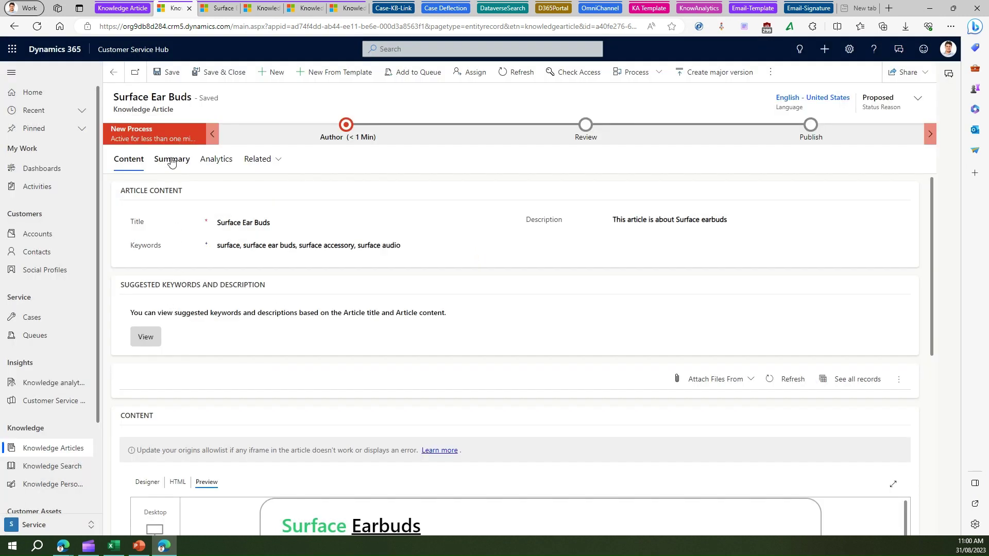
Step: Review the article's summary details and its related versions, translations, categories, articles and products
left_click(173, 161)
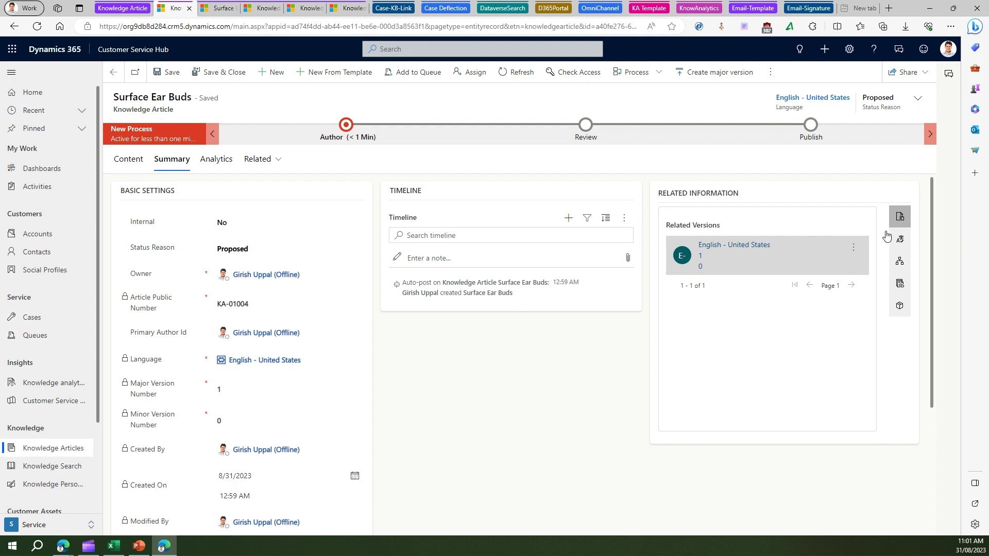
left_click(900, 242)
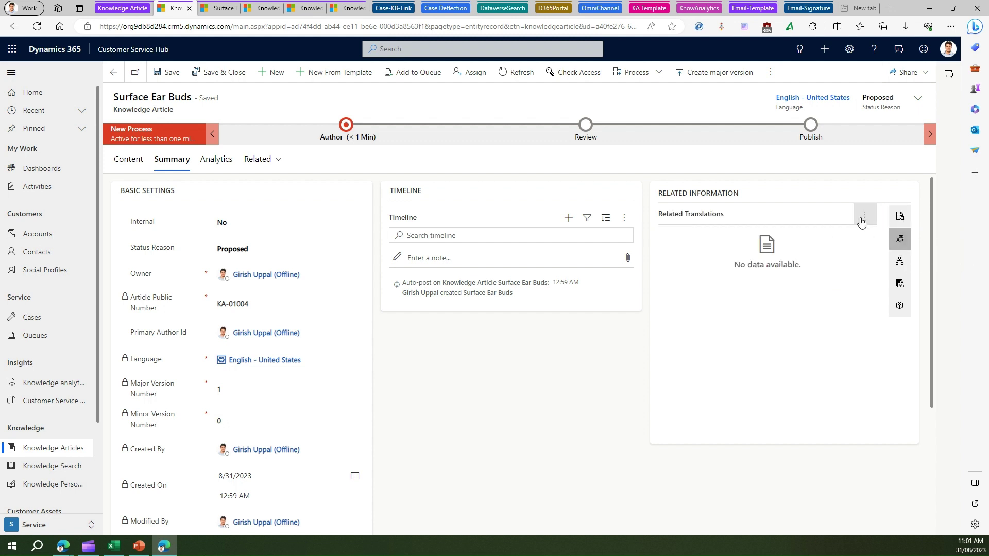
left_click(899, 263)
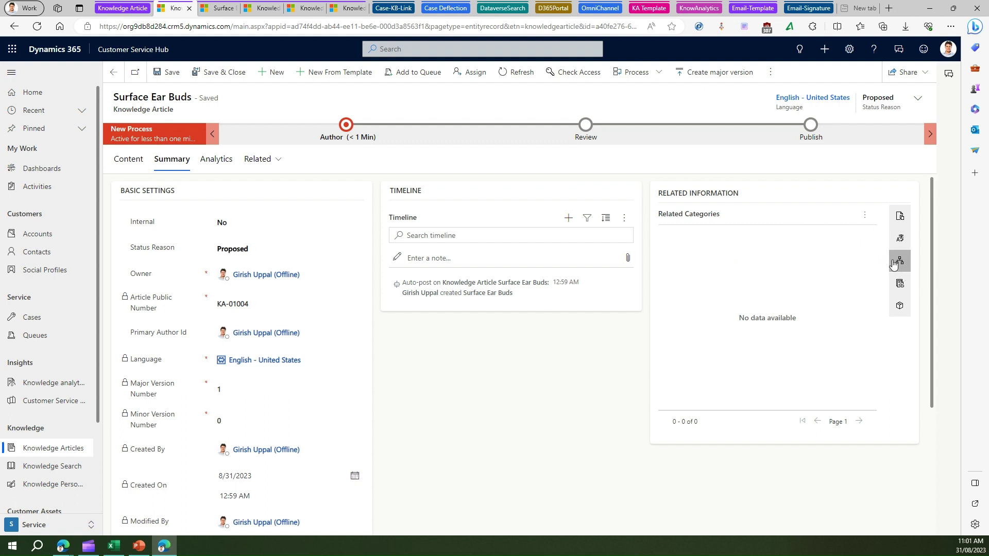
left_click(899, 285)
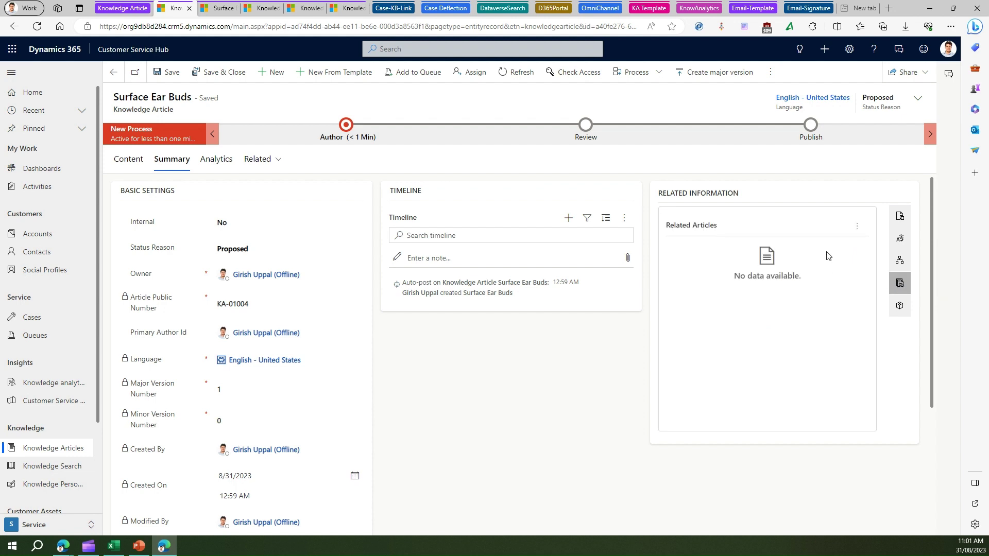
left_click(900, 308)
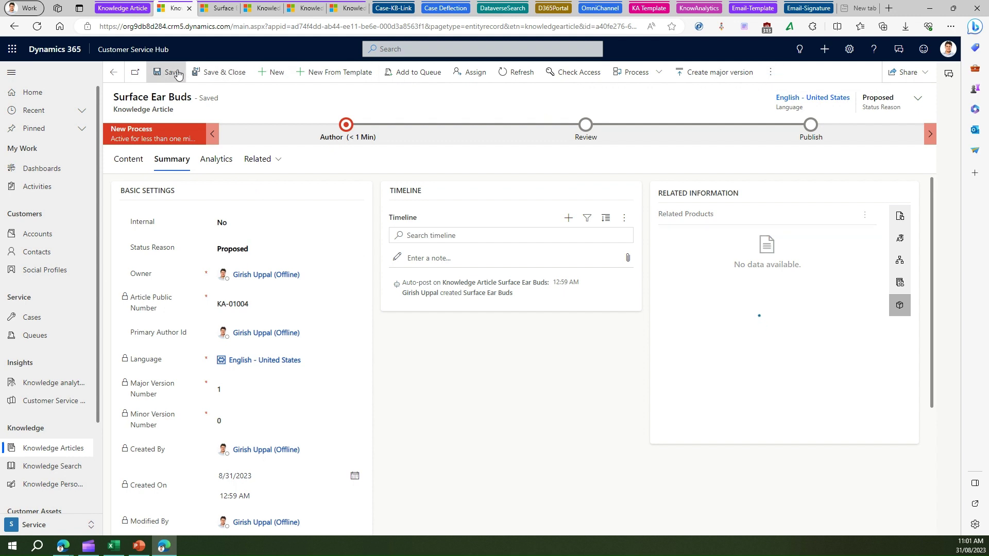
Step: Associate the article with the Surface category and display its related categories
left_click(768, 73)
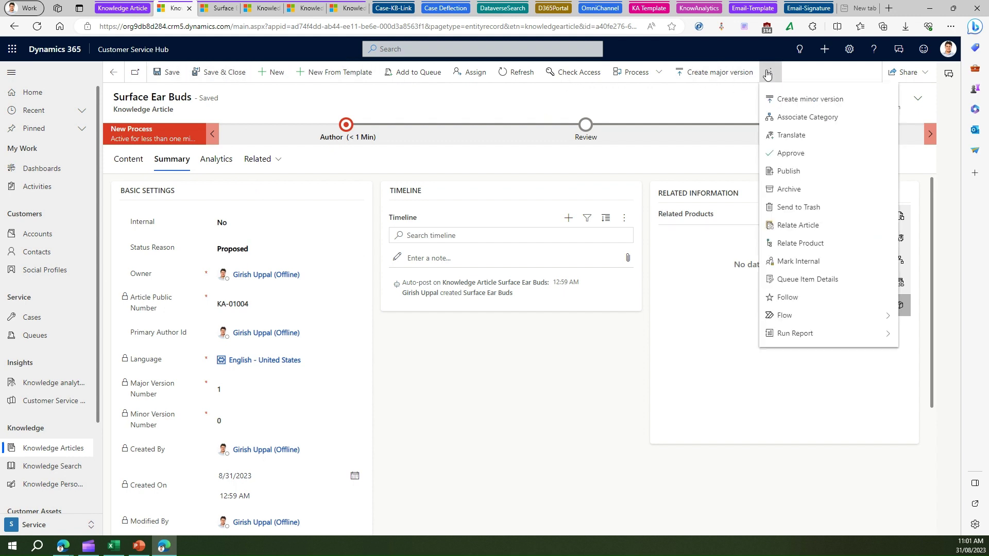
left_click(794, 119)
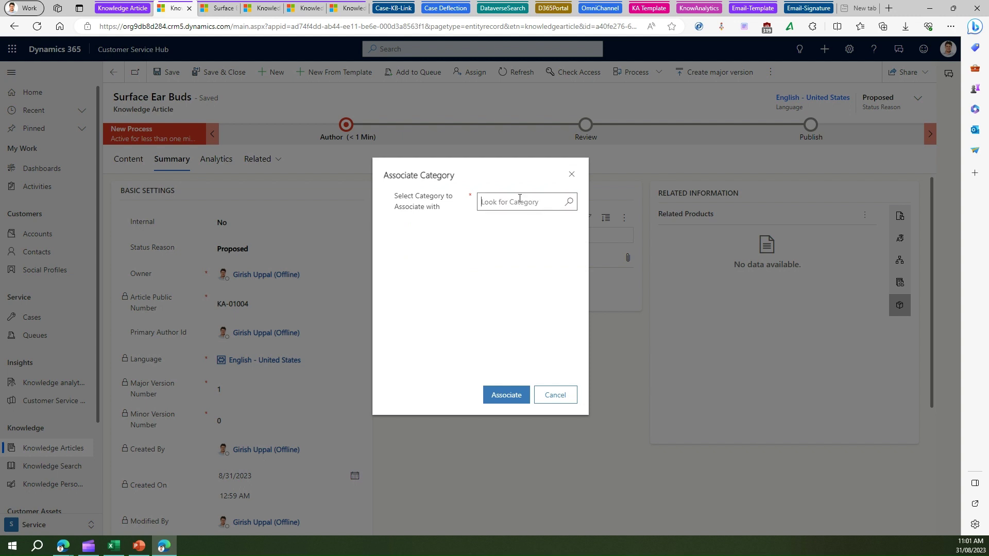
left_click(519, 201)
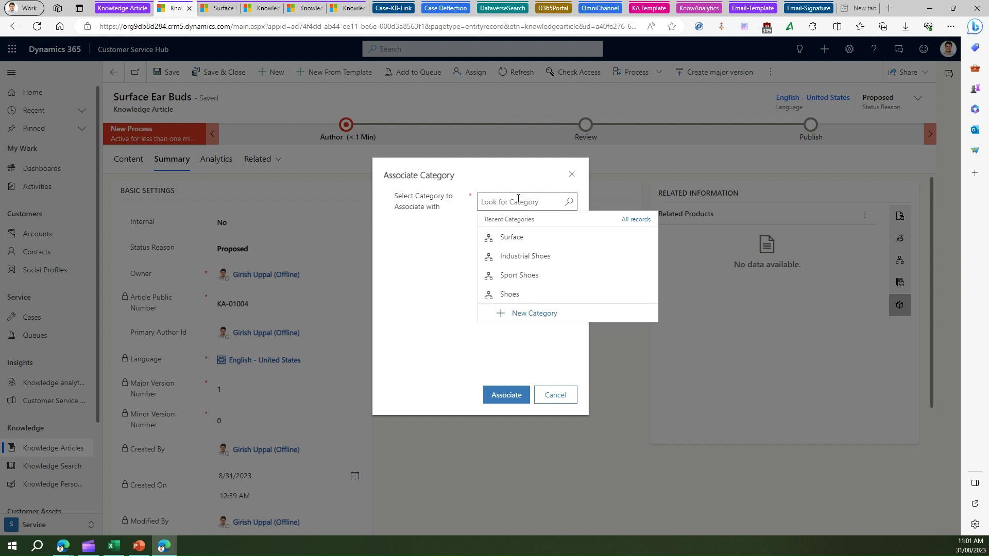
left_click(523, 240)
left_click(494, 394)
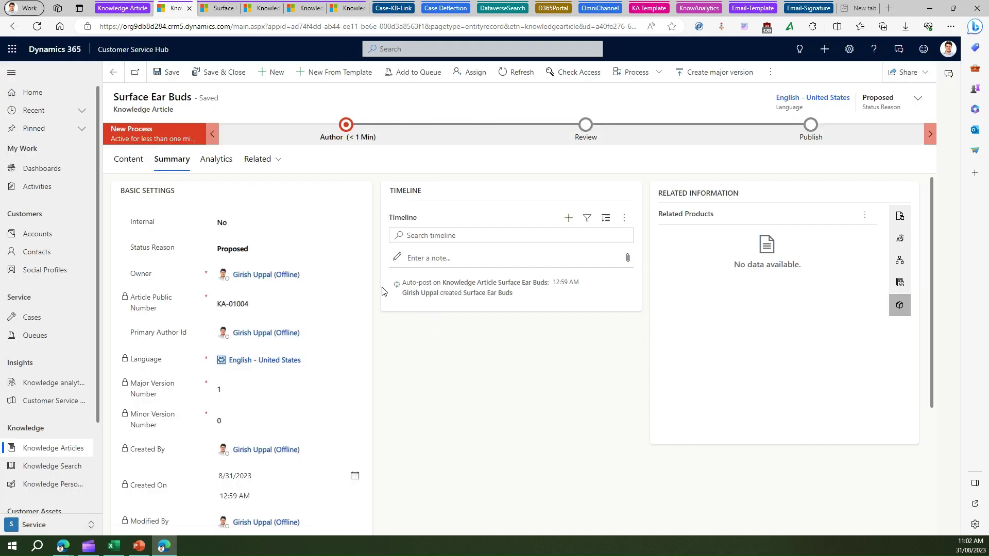
left_click(901, 264)
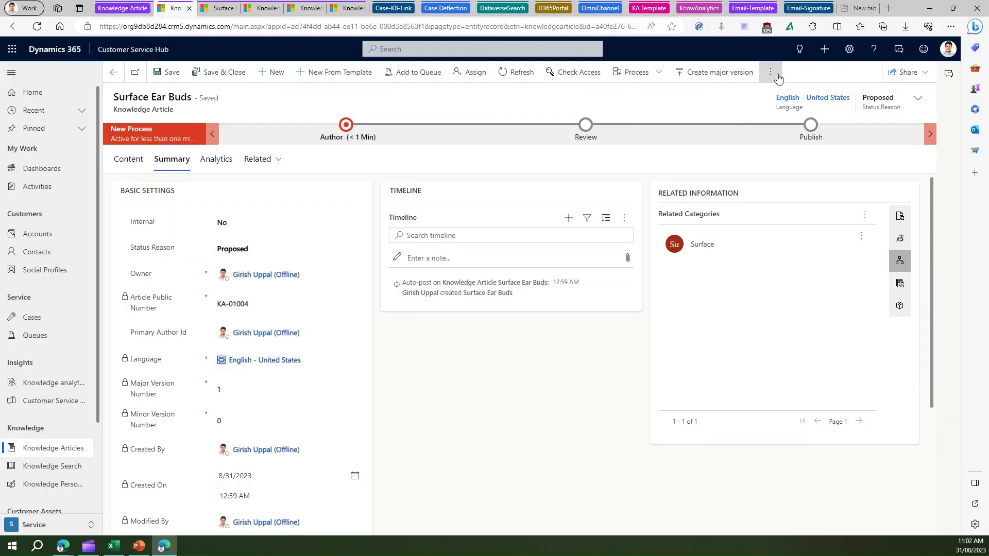
Step: Approve this version of the Surface Ear Buds article
left_click(772, 72)
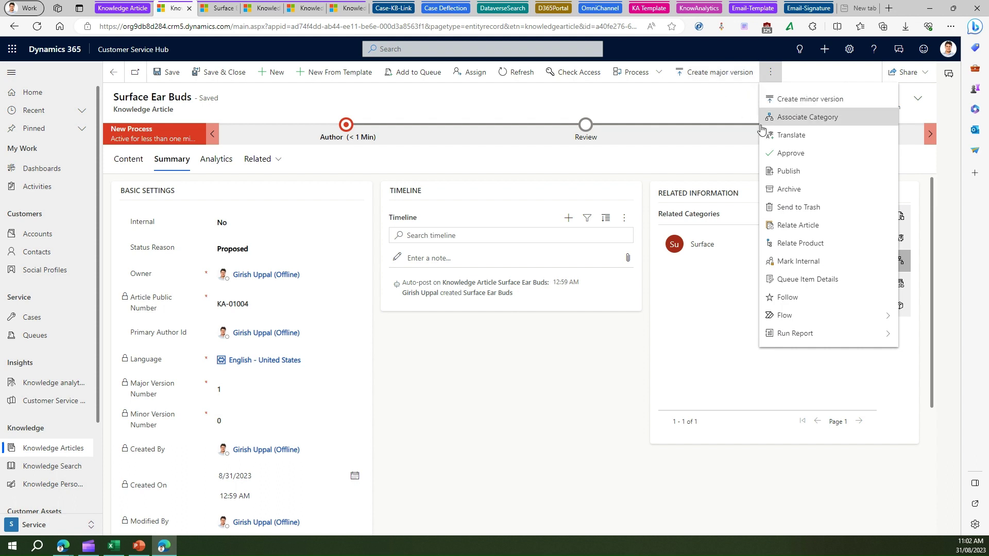
left_click(807, 154)
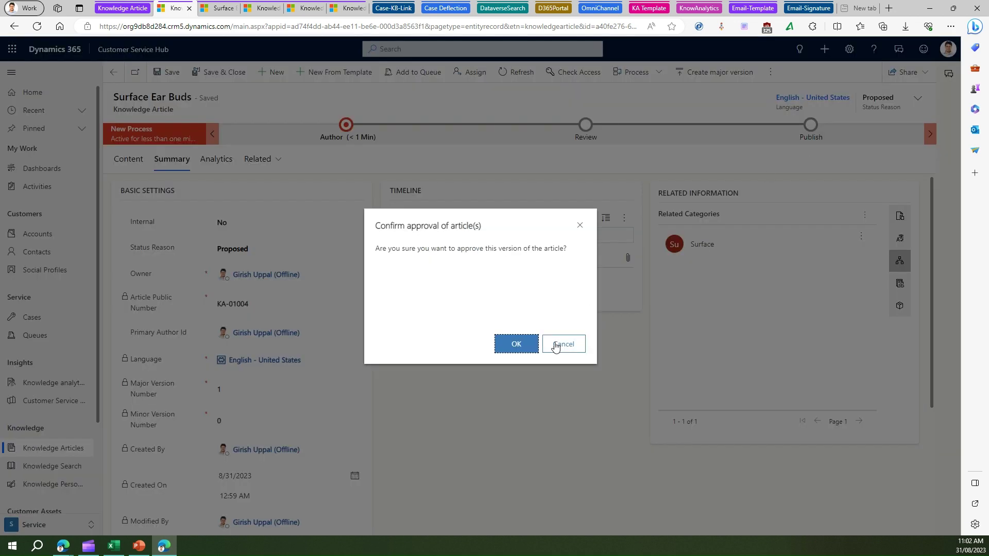
left_click(521, 344)
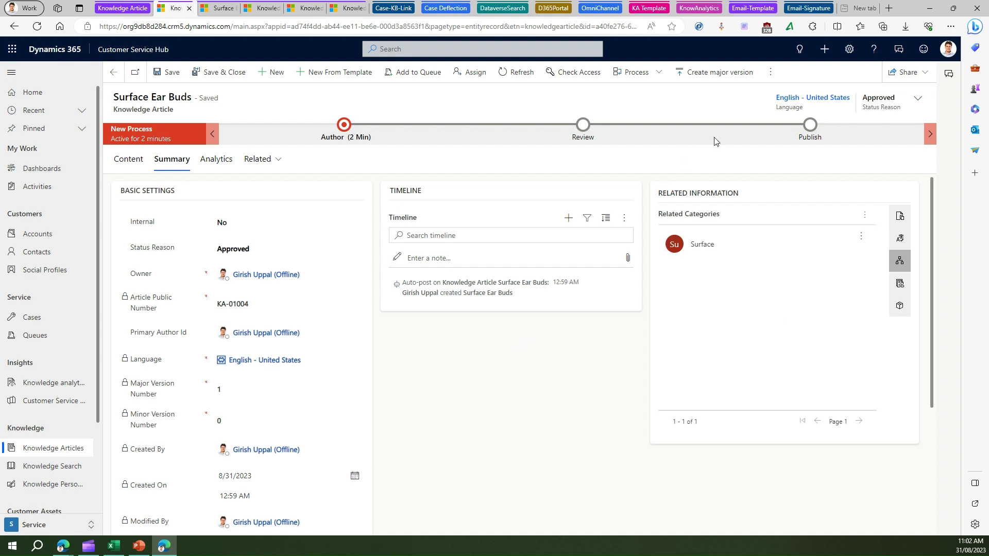
Step: Publish the article now with the status Published, no expiration date and without related translations
left_click(770, 74)
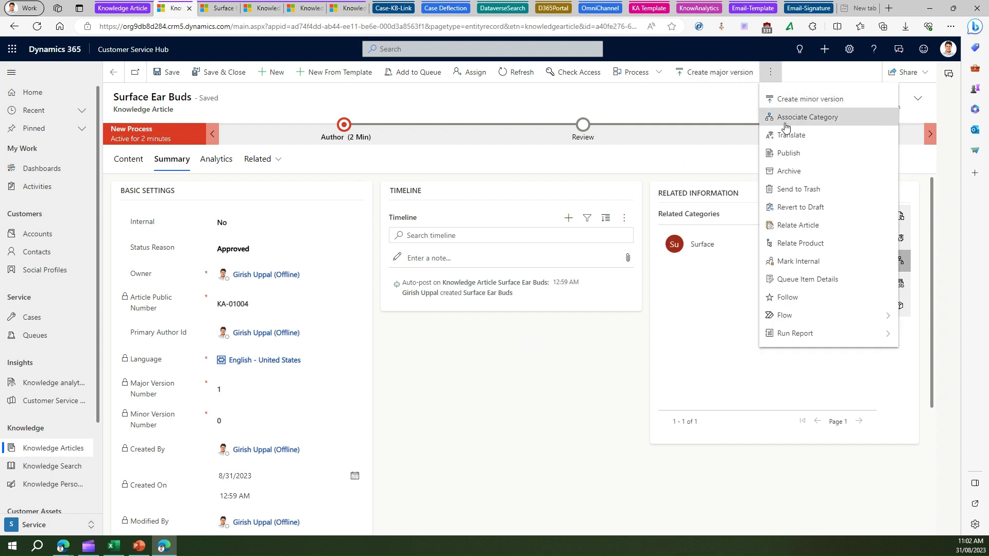
left_click(788, 154)
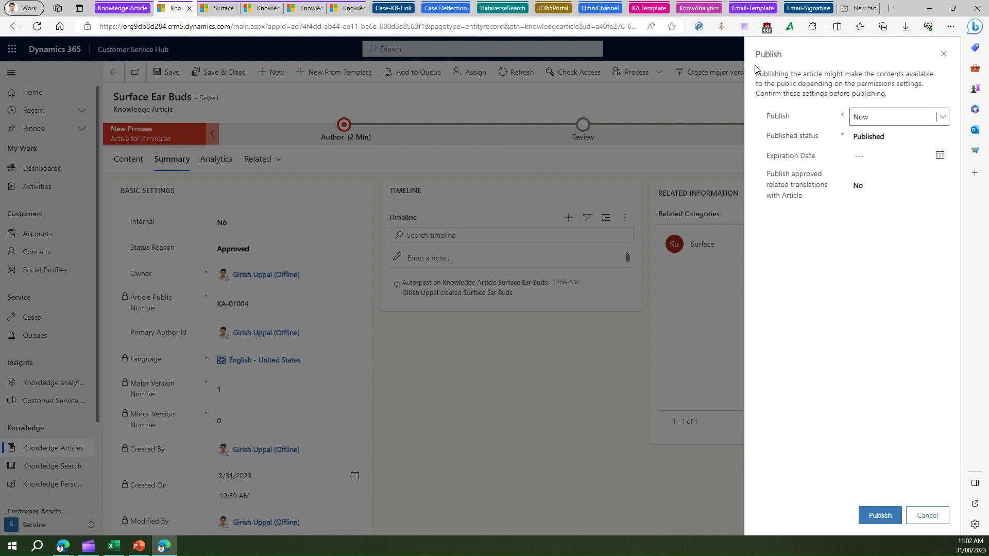
left_click(945, 118)
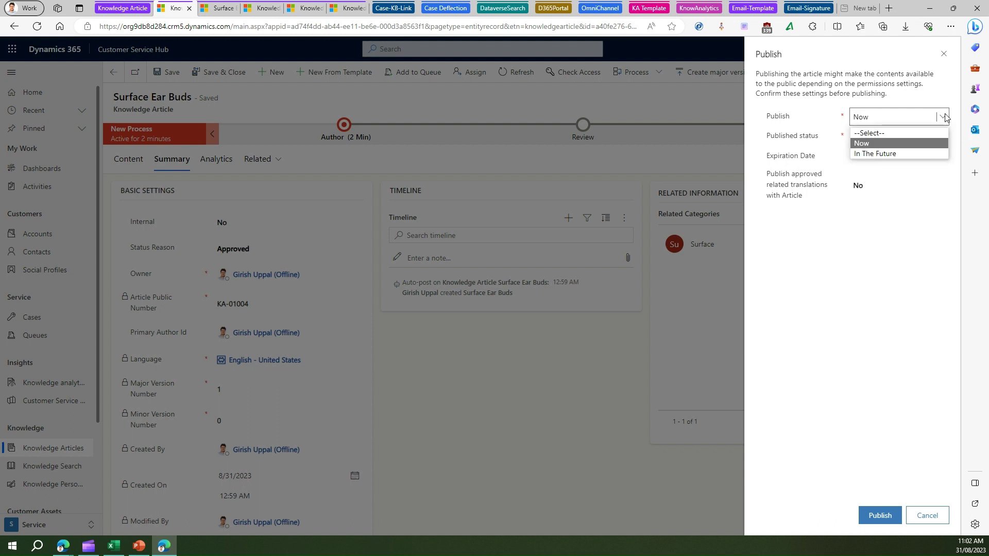
left_click(922, 258)
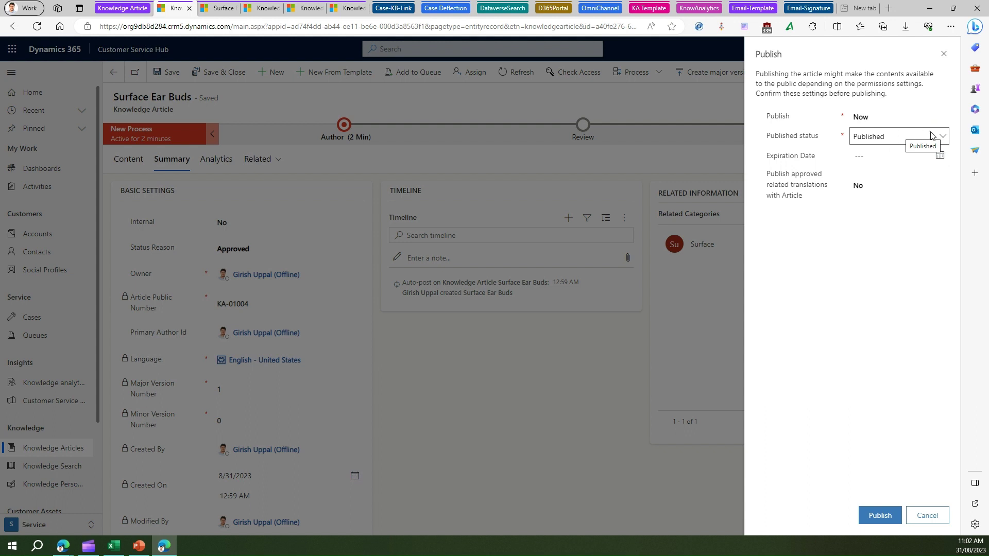
left_click(941, 136)
left_click(943, 161)
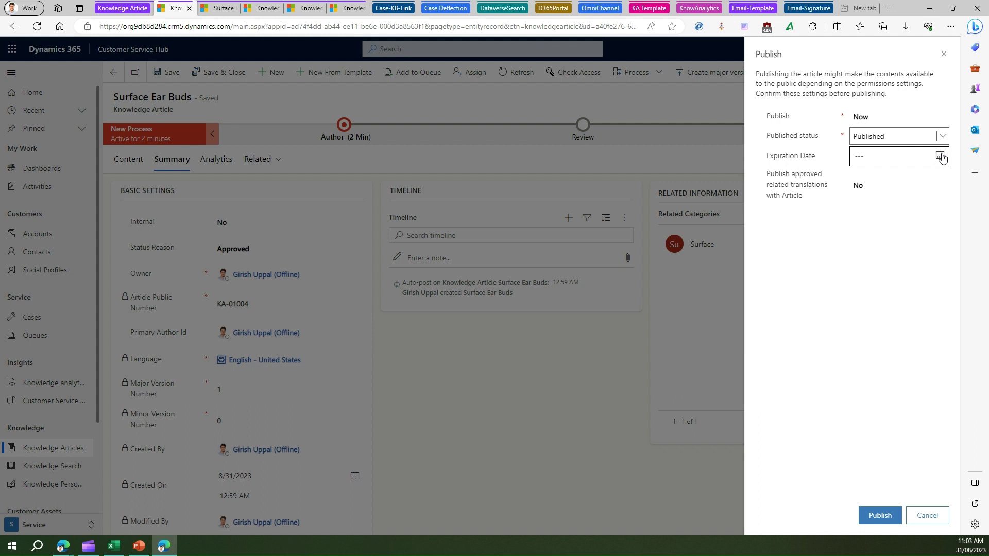
left_click(879, 517)
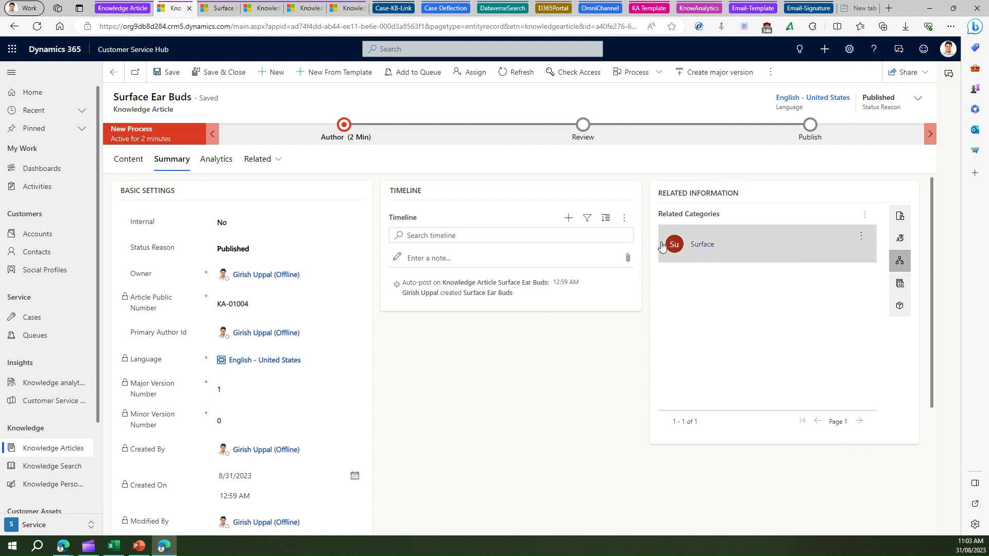
Step: Append "v2.0" after "Earbuds" in the heading of the published article's content
left_click(127, 161)
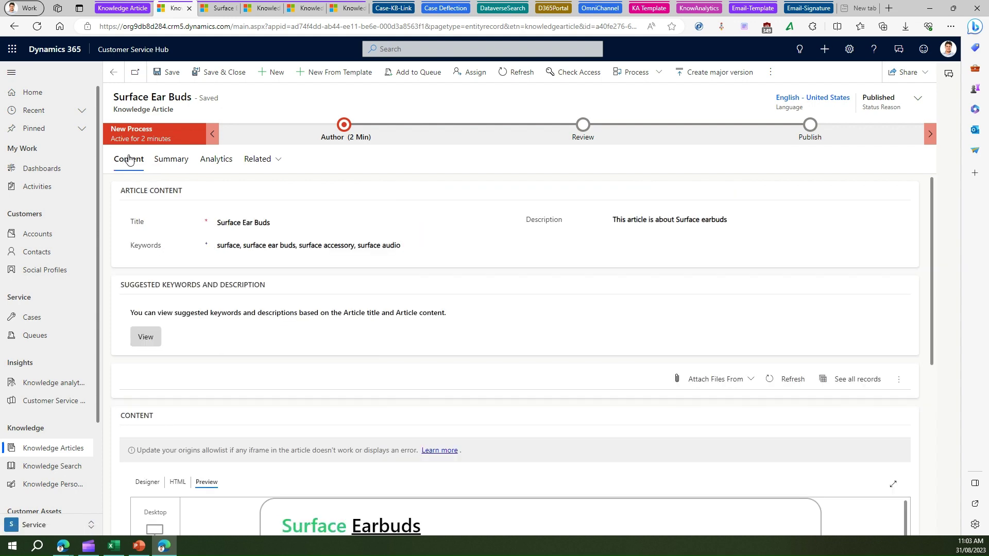
scroll(315, 337, "down", 5)
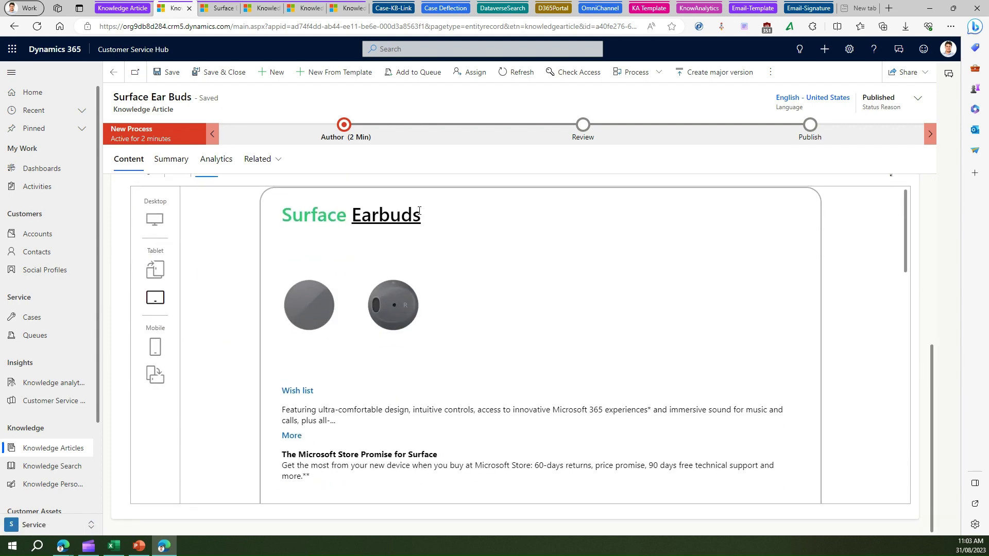
double_click(399, 215)
left_click(428, 218)
double_click(402, 216)
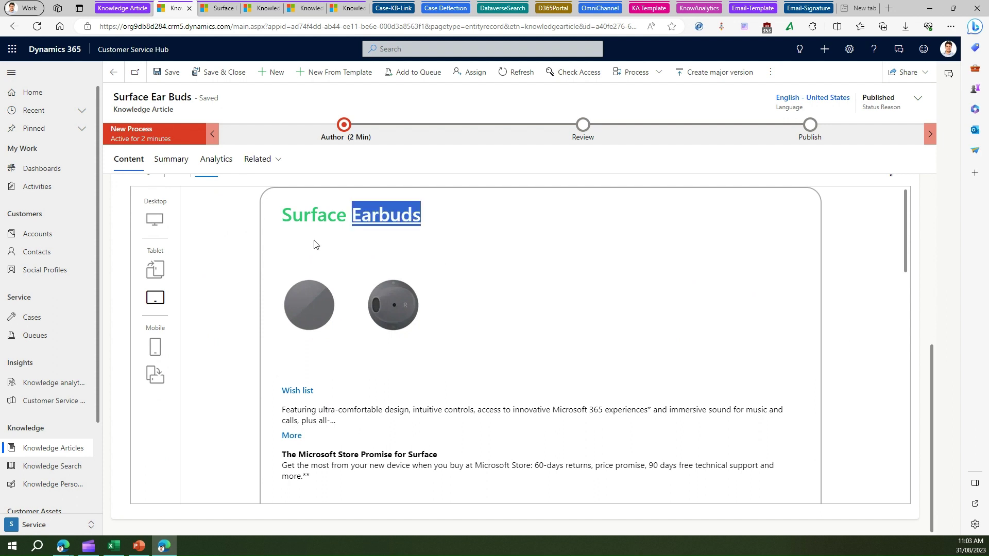
scroll(222, 222, "up", 6)
left_click(147, 482)
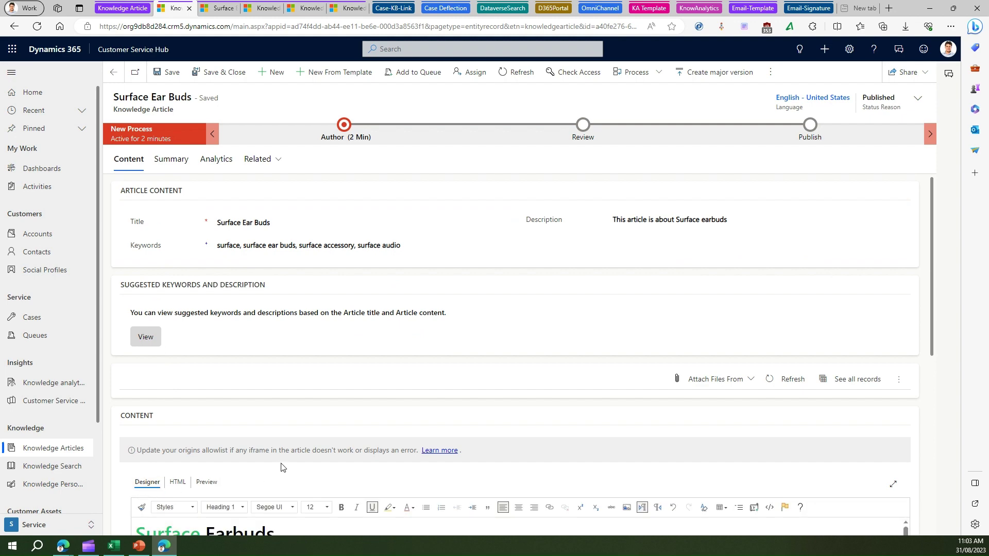
scroll(287, 476, "down", 5)
left_click(303, 217)
type("v2.0")
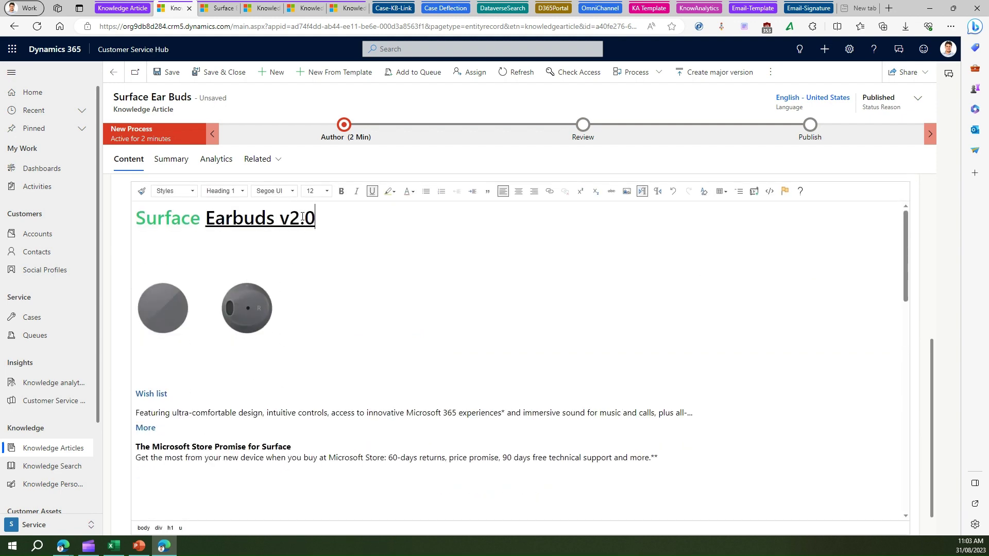
Step: Colour the "v2.0" text in the article's content heading purple
left_click_drag(281, 222, 349, 219)
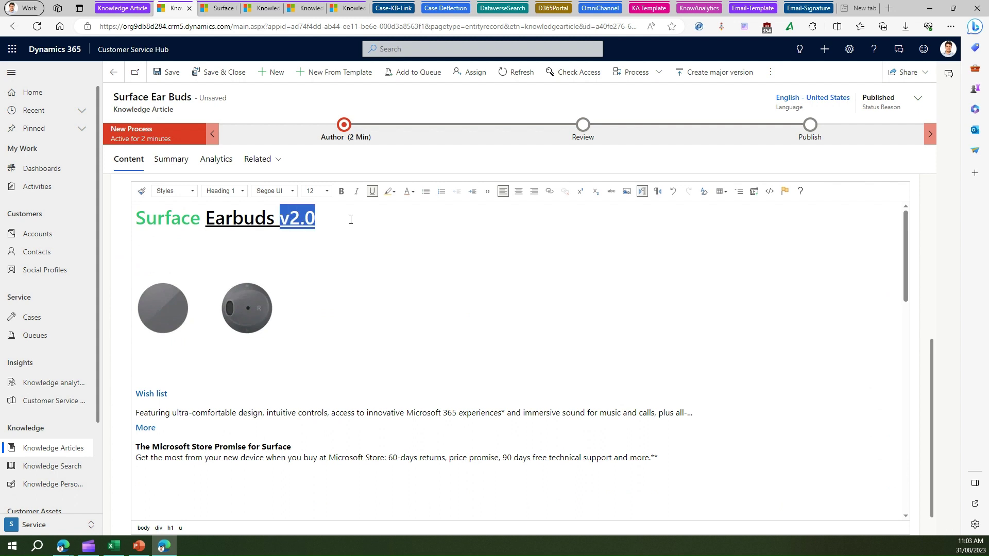
left_click(412, 191)
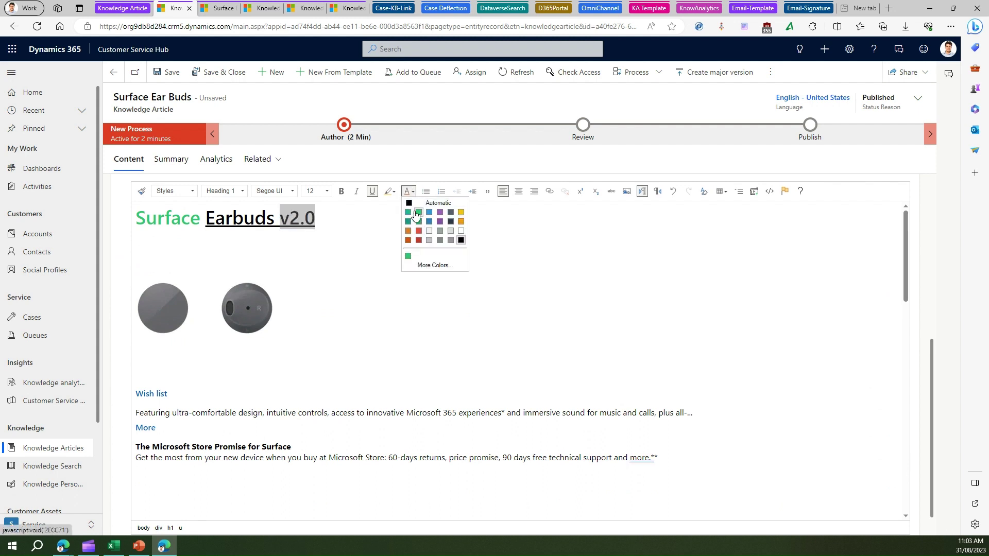
left_click(440, 212)
left_click(329, 245)
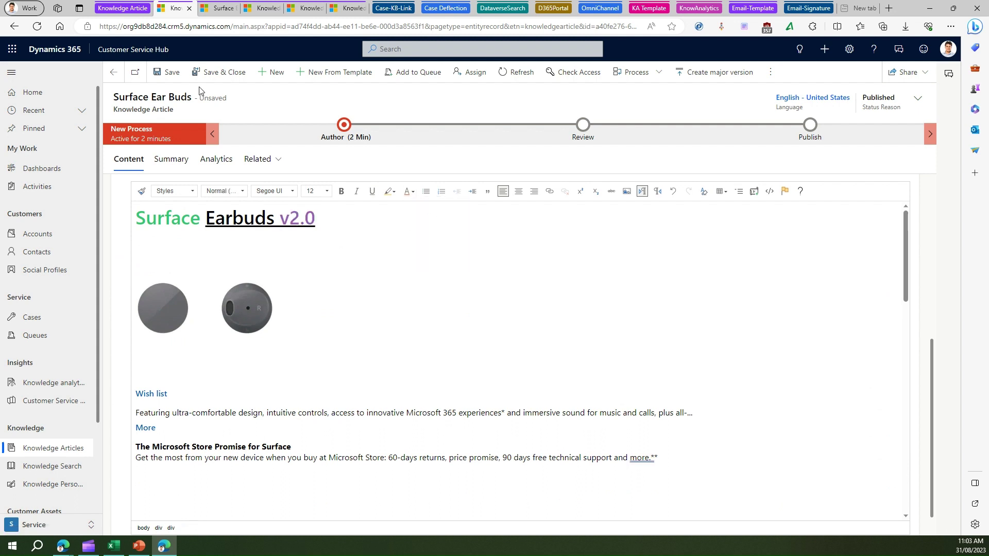
Step: Save the edits to the published Surface Ear Buds article with the Update command so they take effect immediately
left_click(166, 71)
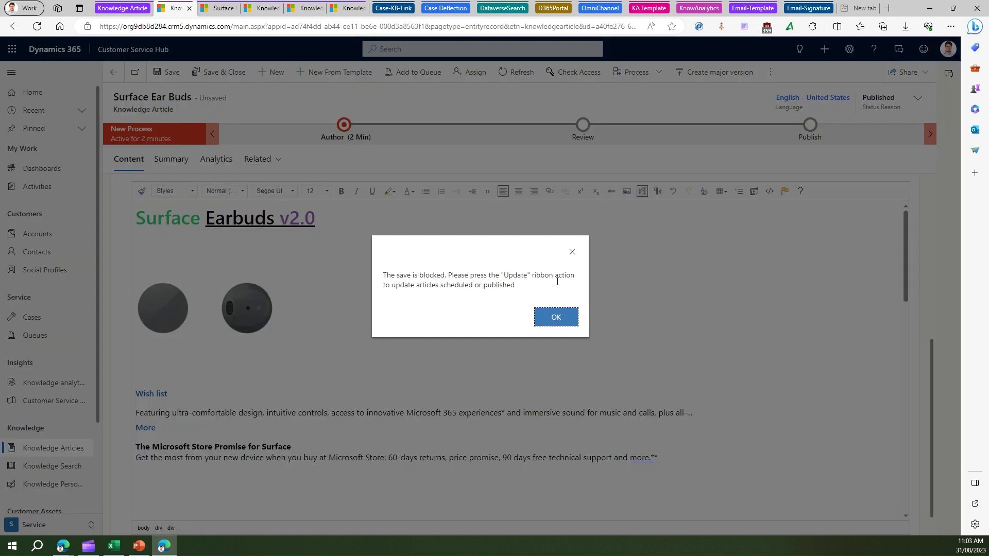
left_click(559, 319)
left_click(778, 72)
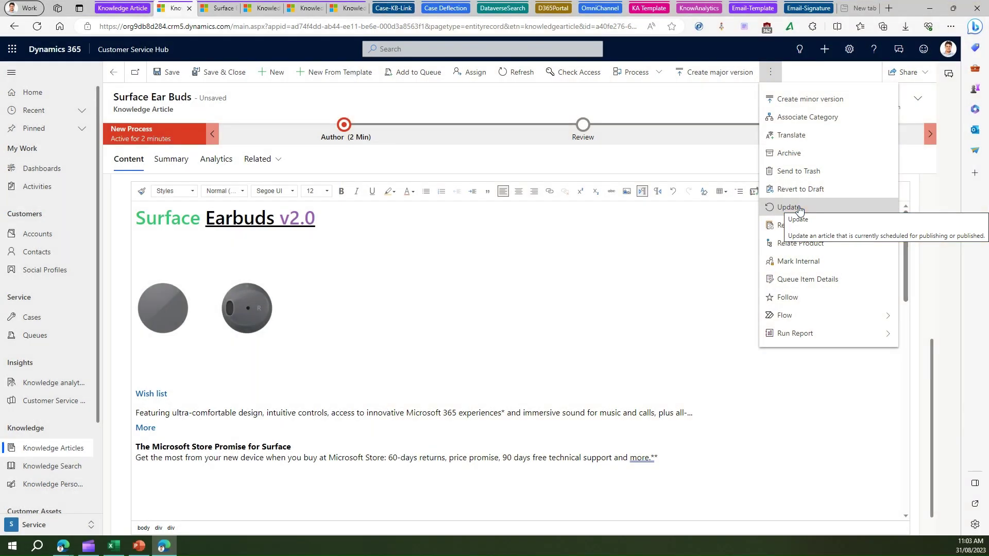
left_click(799, 208)
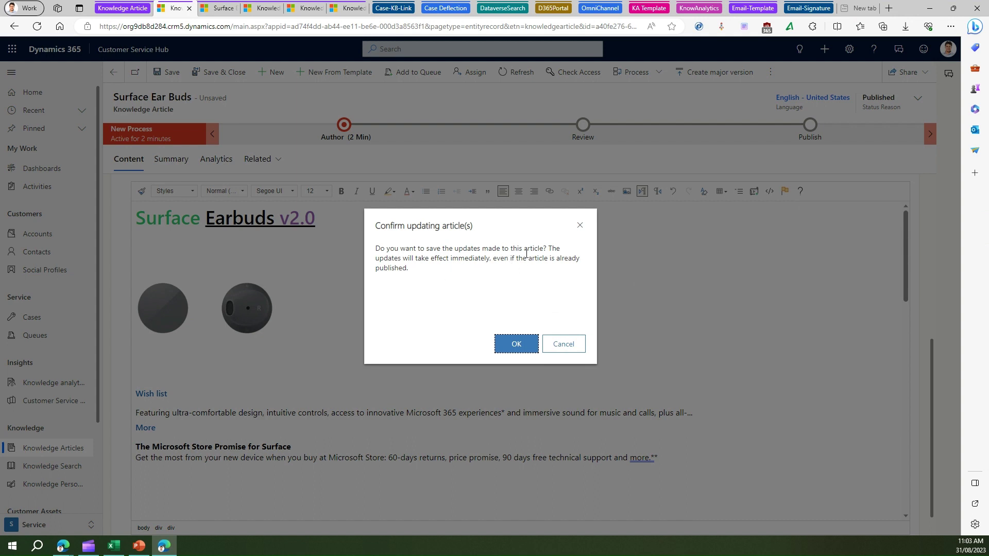
left_click(513, 344)
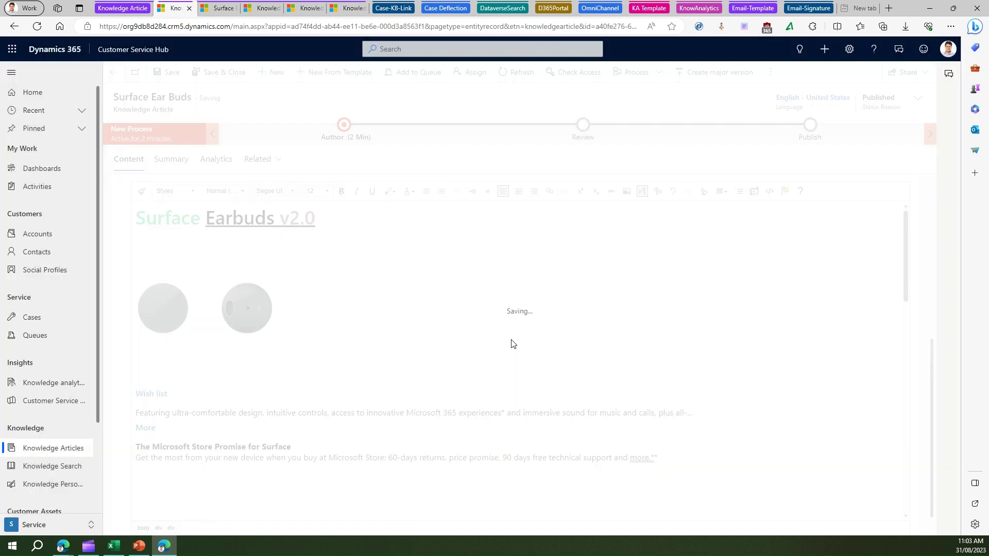
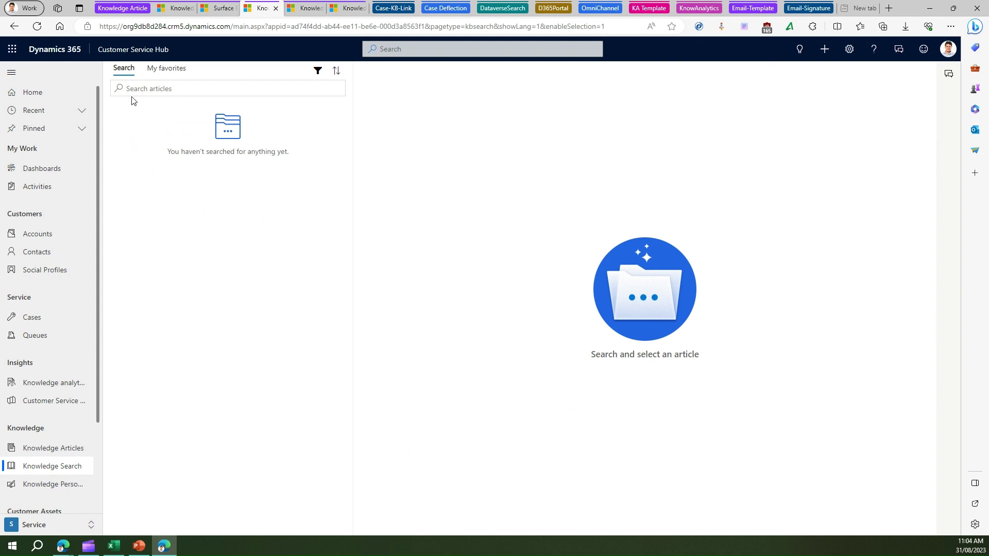
Step: Search the knowledge articles for "surface" and check the list of favorite articles
left_click(138, 88)
type("surface")
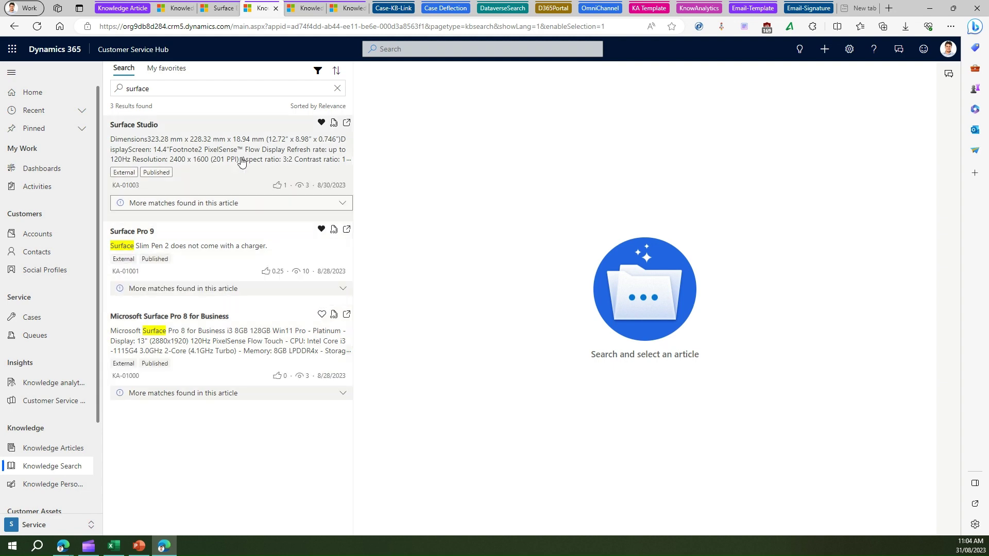
left_click(164, 68)
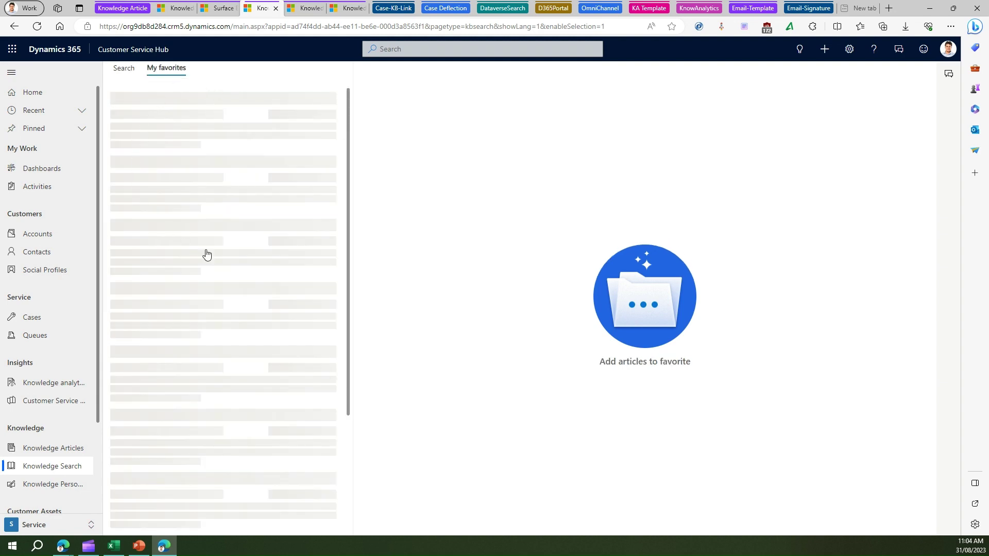
left_click(126, 69)
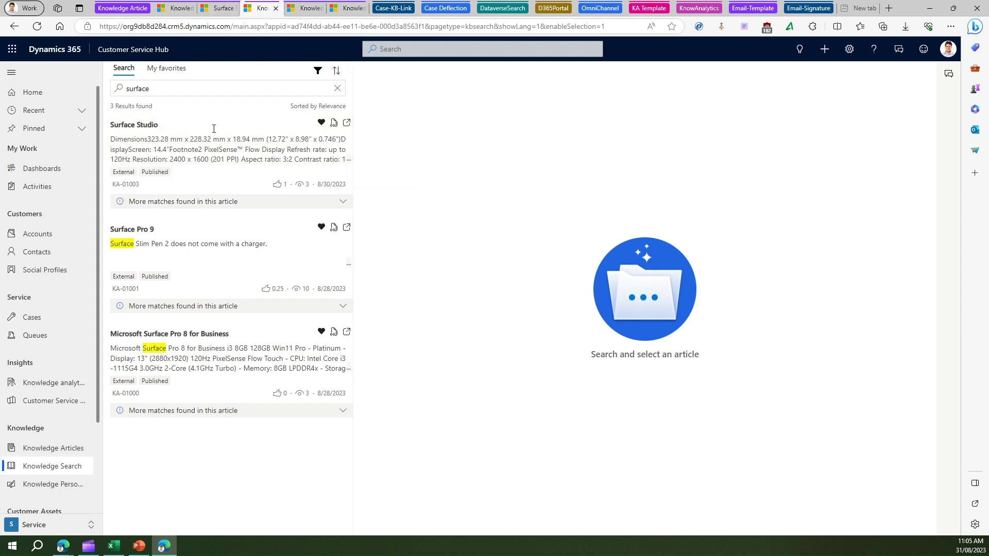
Step: Review the preselected filters in the knowledge personalization settings and show the matching filters in Knowledge Search
left_click(297, 9)
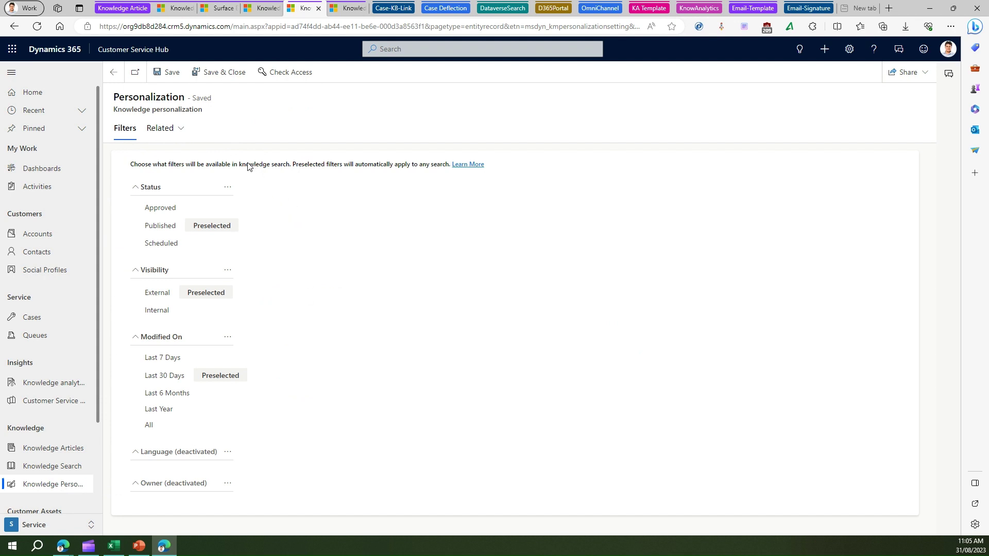
left_click(260, 8)
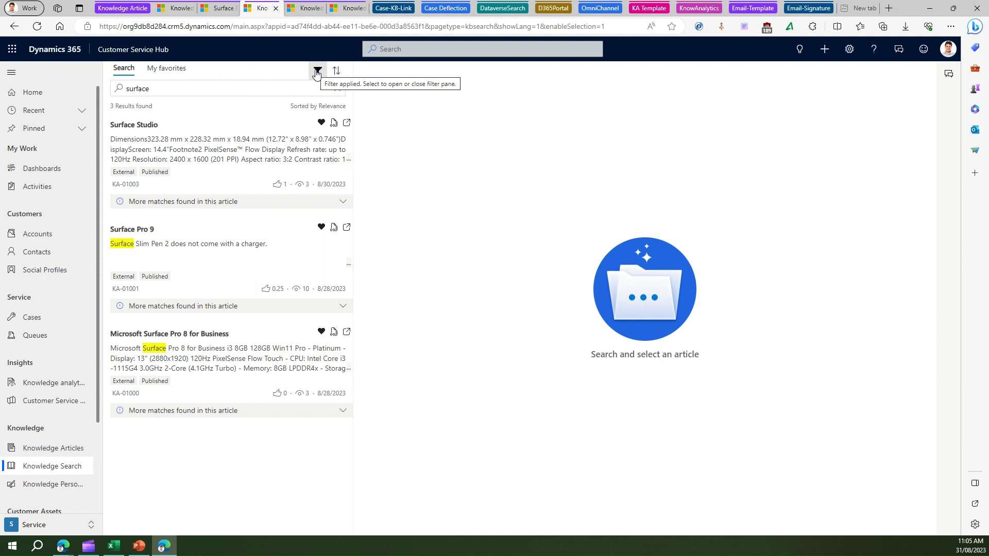
left_click(316, 73)
left_click(316, 73)
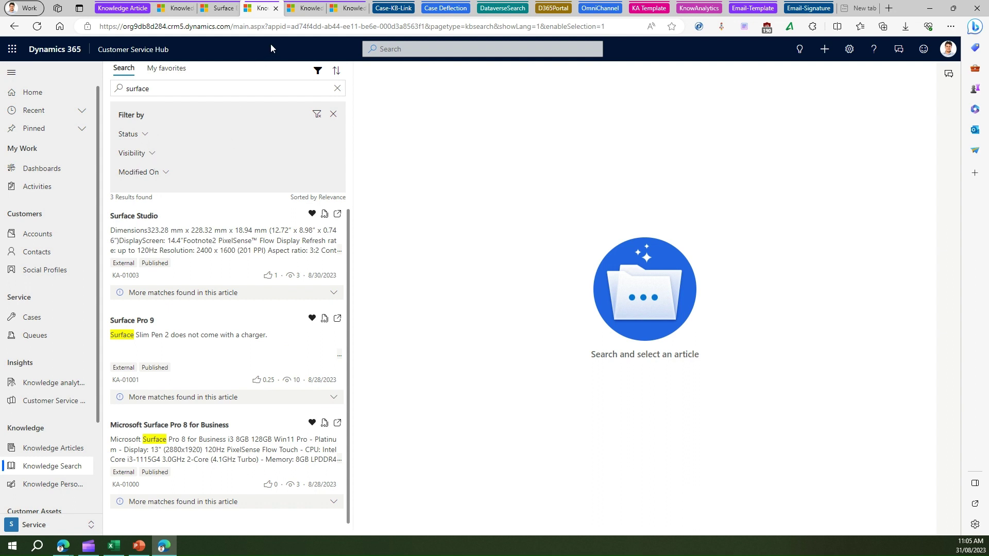
Step: Activate the Language filter in the knowledge personalization settings
left_click(304, 8)
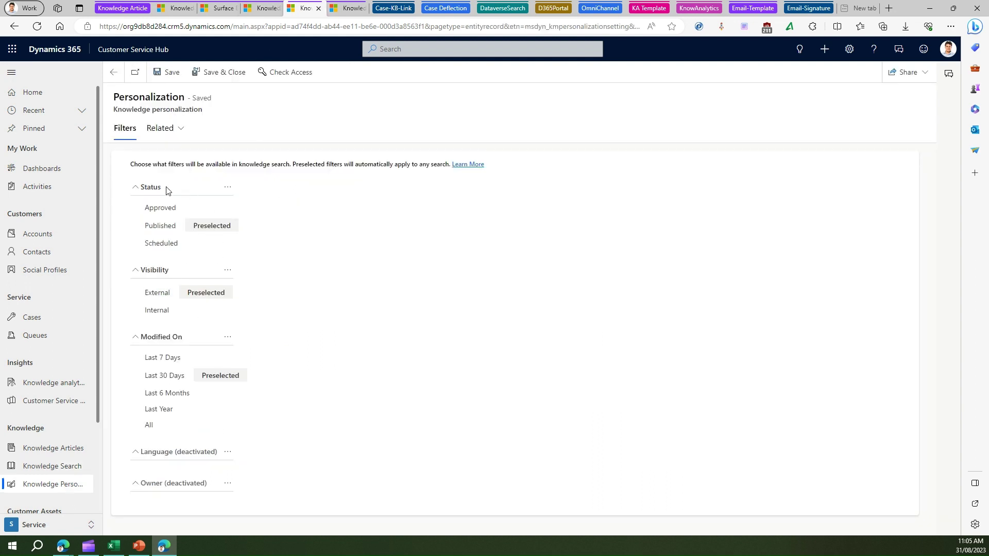
left_click(227, 457)
left_click(211, 467)
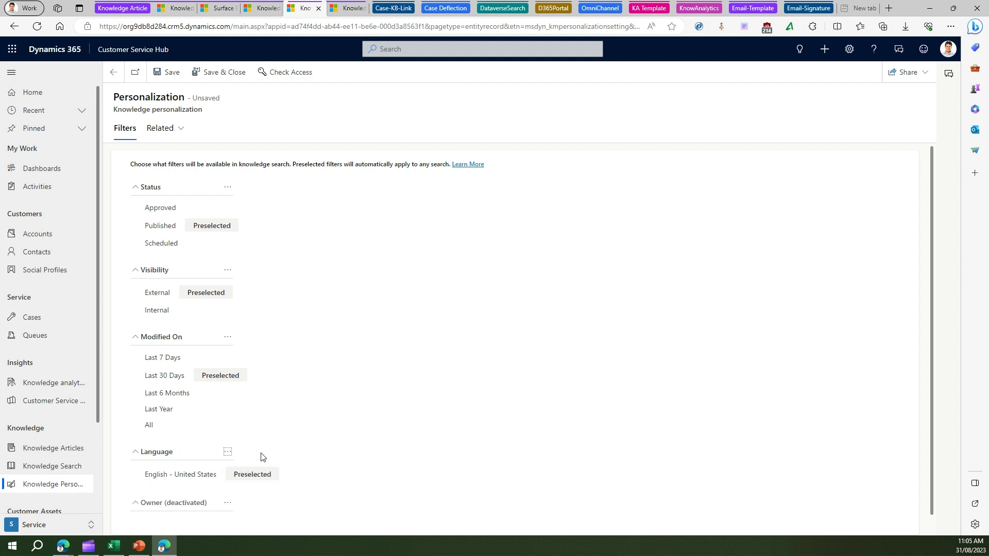
Step: Reload Knowledge Search, check which filters it offers, and clear the applied filters
left_click(262, 9)
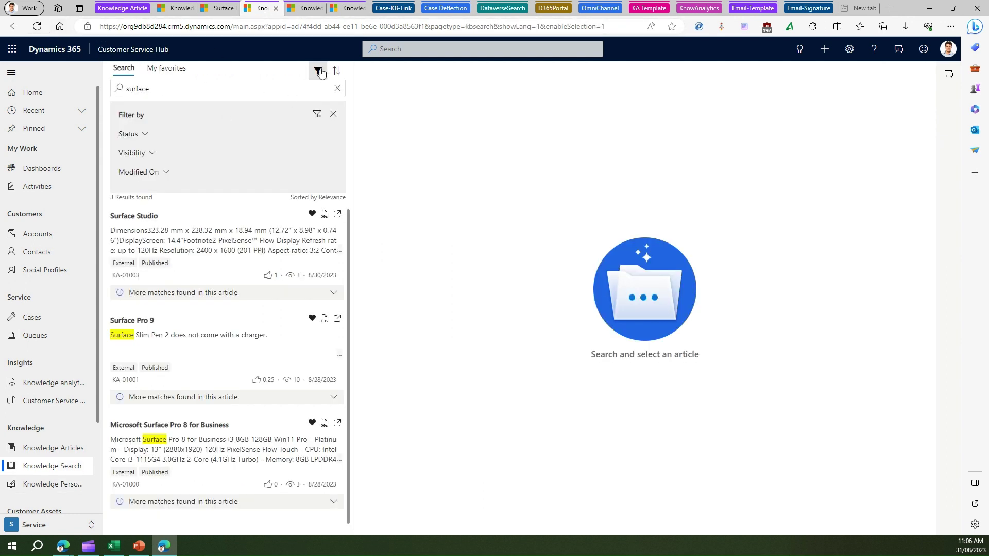
left_click(37, 27)
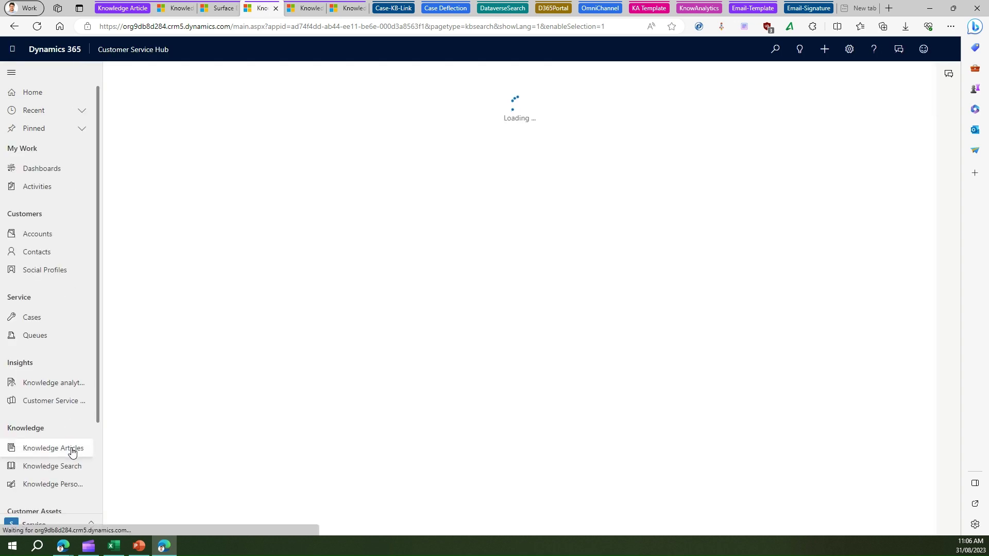
left_click(62, 467)
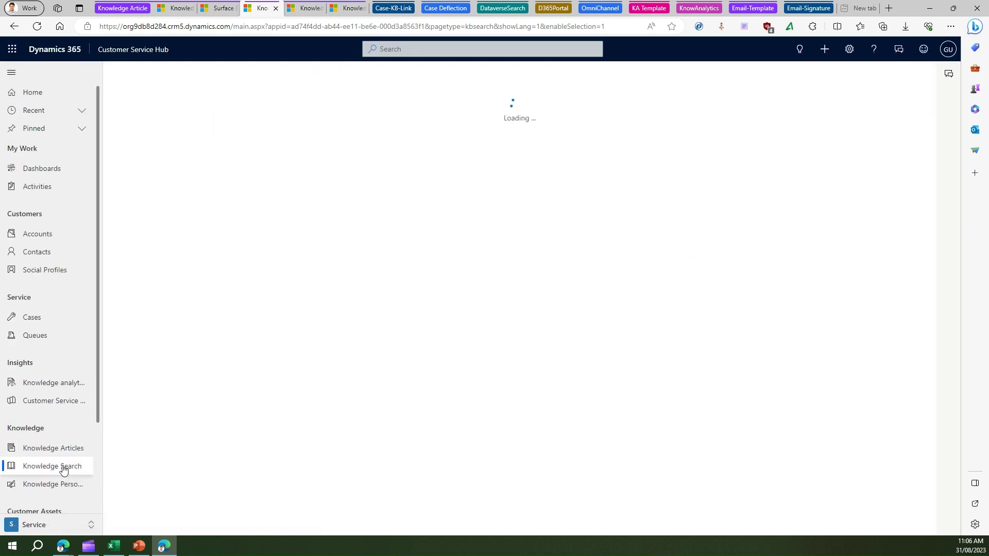
left_click(319, 73)
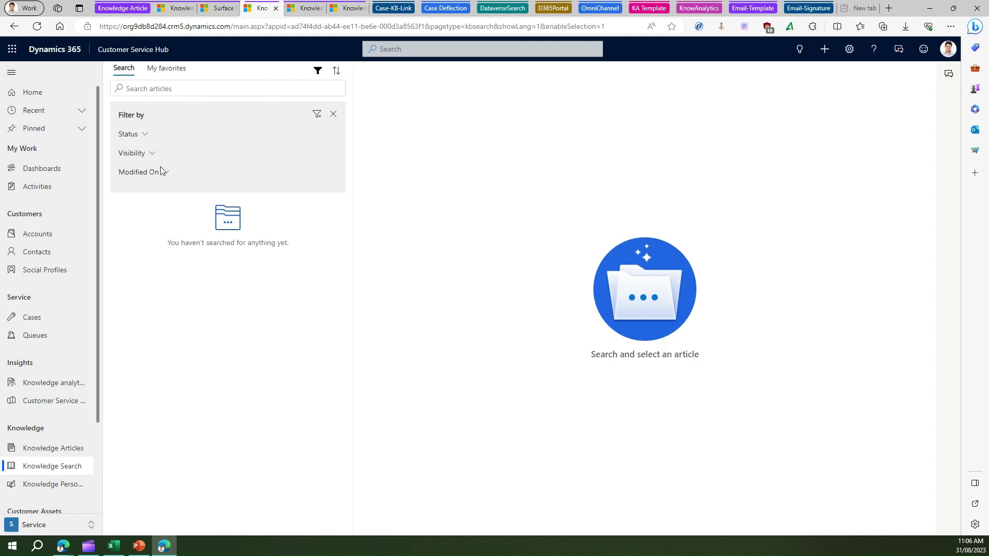
left_click(318, 114)
left_click(318, 70)
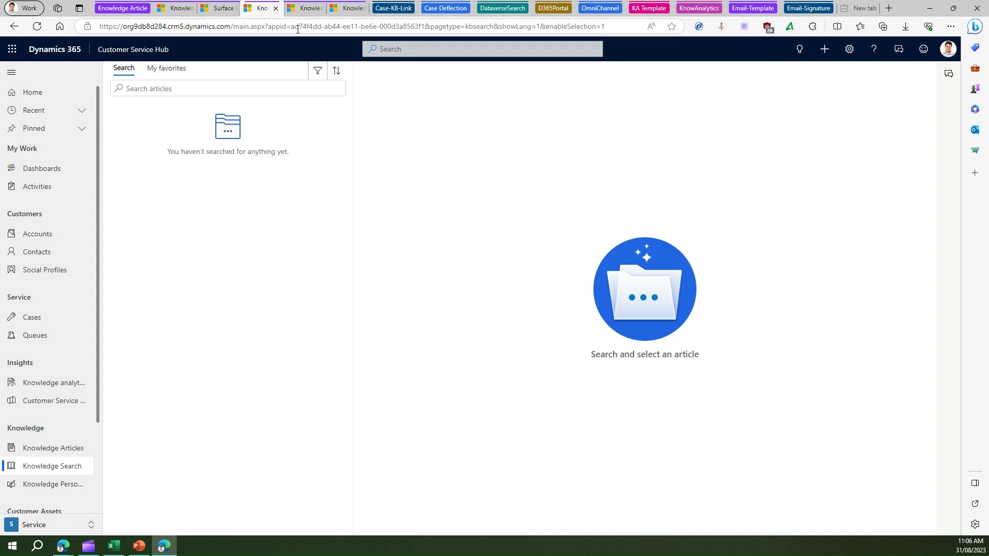
Step: Activate the Owner filter in the knowledge personalization settings and save the record
left_click(300, 8)
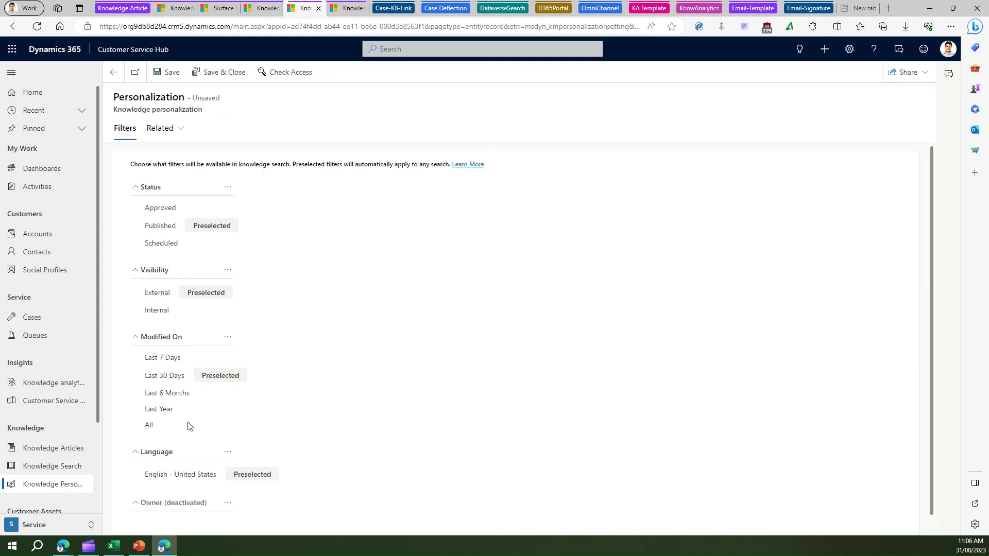
left_click(228, 504)
left_click(202, 520)
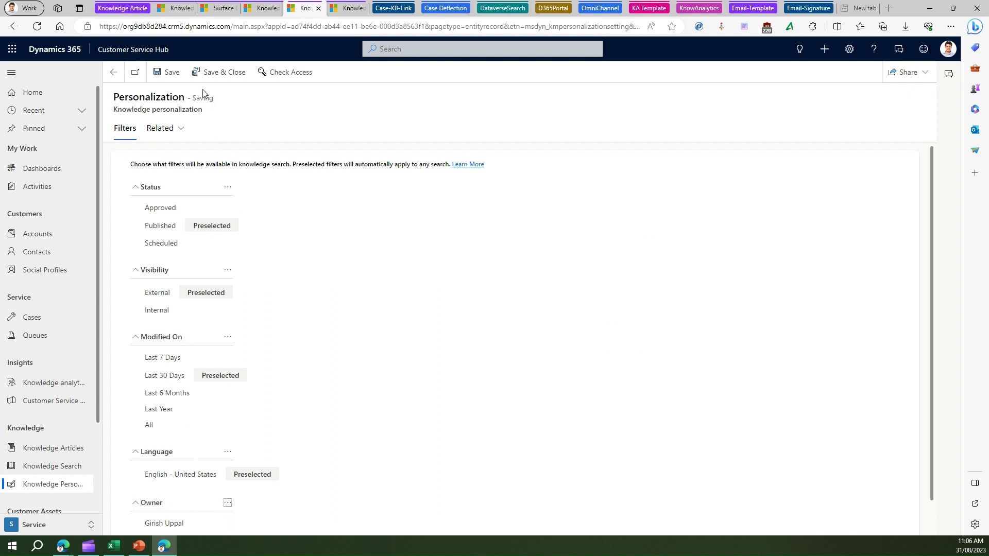
left_click(170, 72)
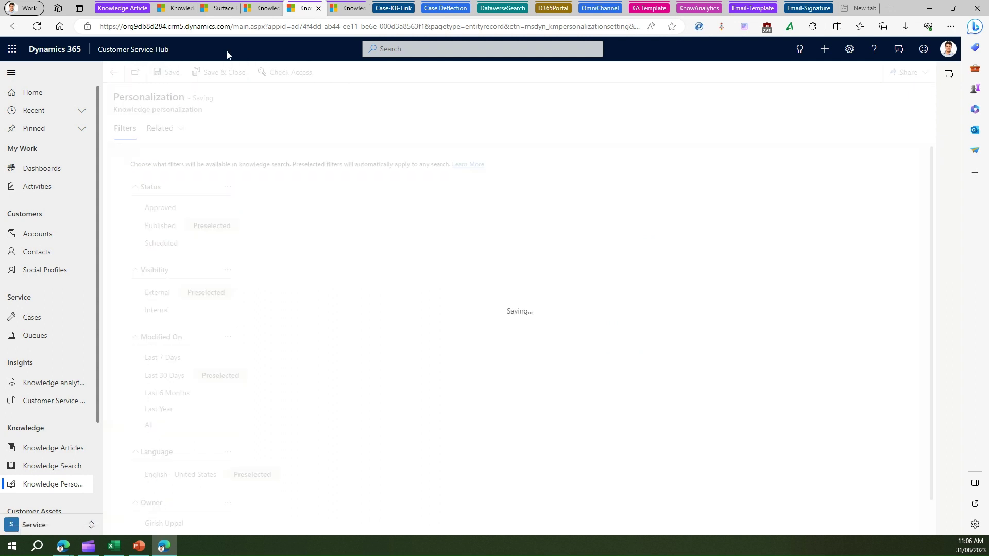
Step: Reload Knowledge Search to pick up the saved personalization and display its available filters
left_click(261, 10)
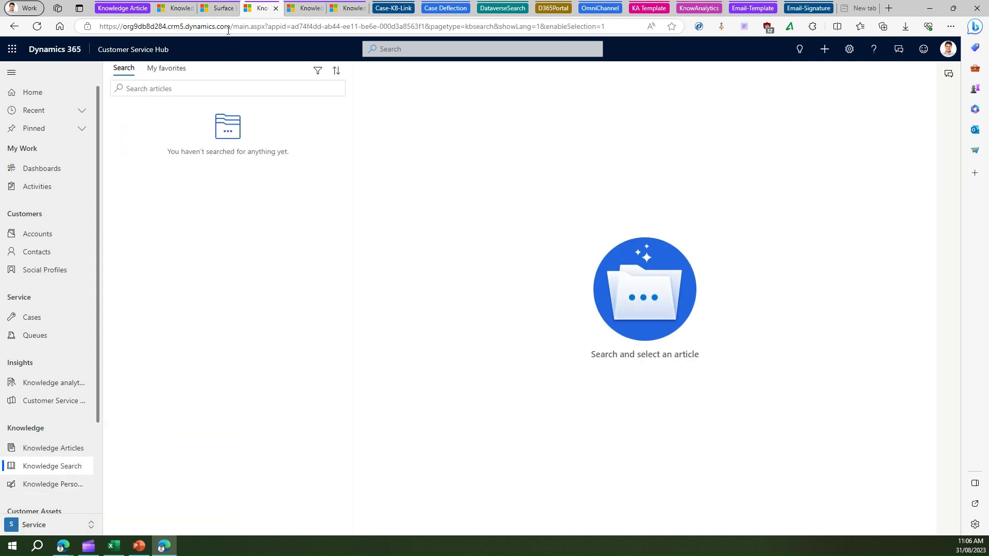
left_click(38, 27)
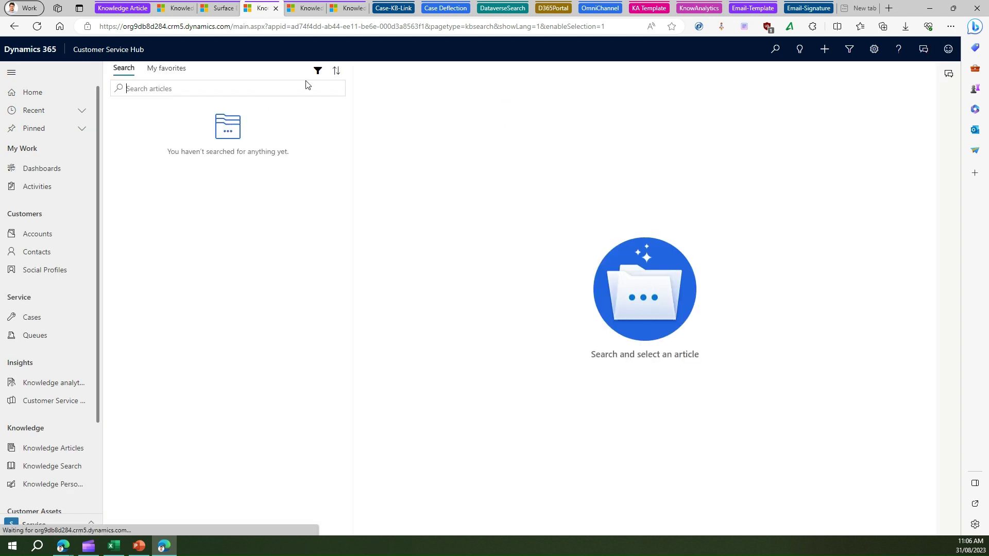
left_click(317, 70)
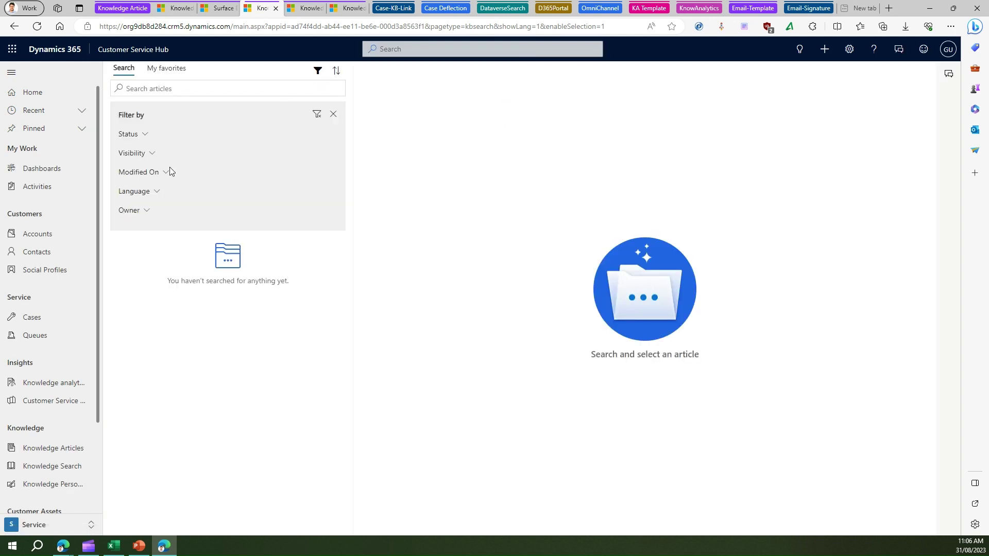